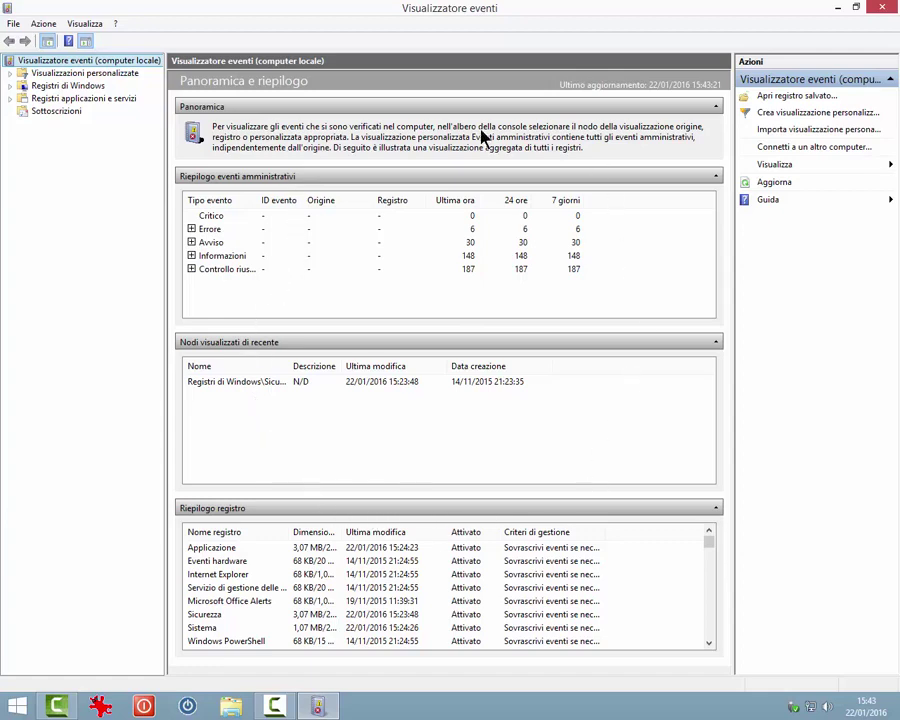
{"action": "left_click", "coordinate": [12, 26]}
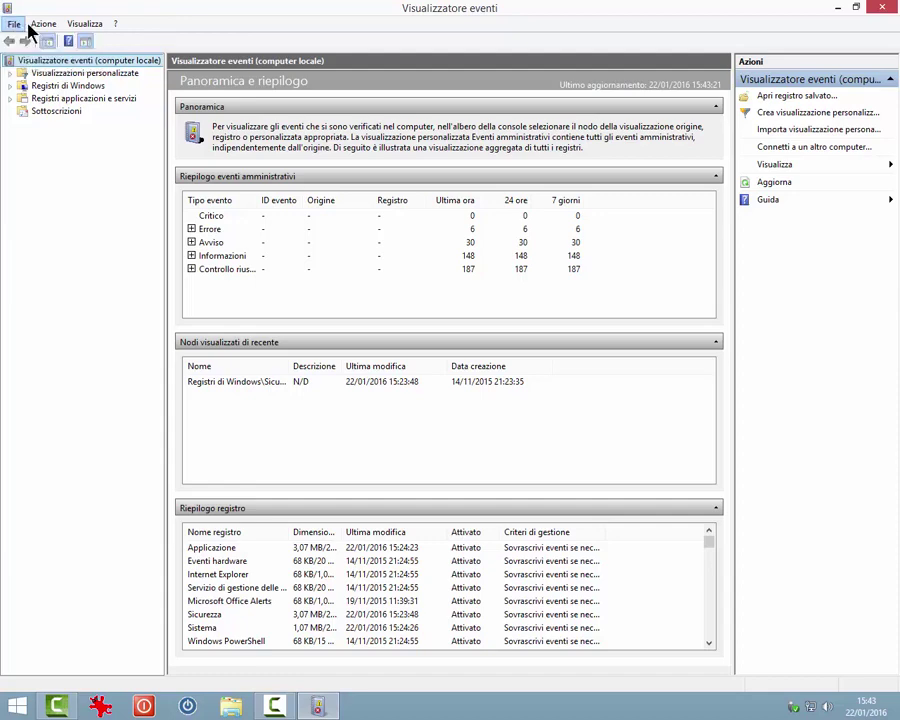
{"action": "mouse_move", "coordinate": [40, 30]}
{"action": "mouse_move", "coordinate": [78, 30]}
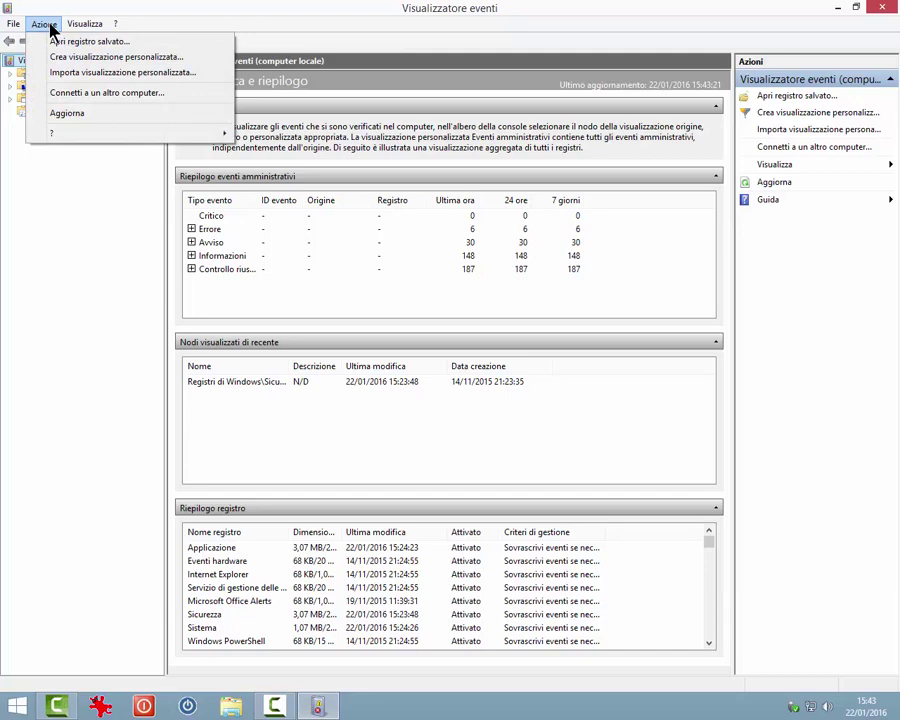
{"action": "left_click", "coordinate": [76, 145]}
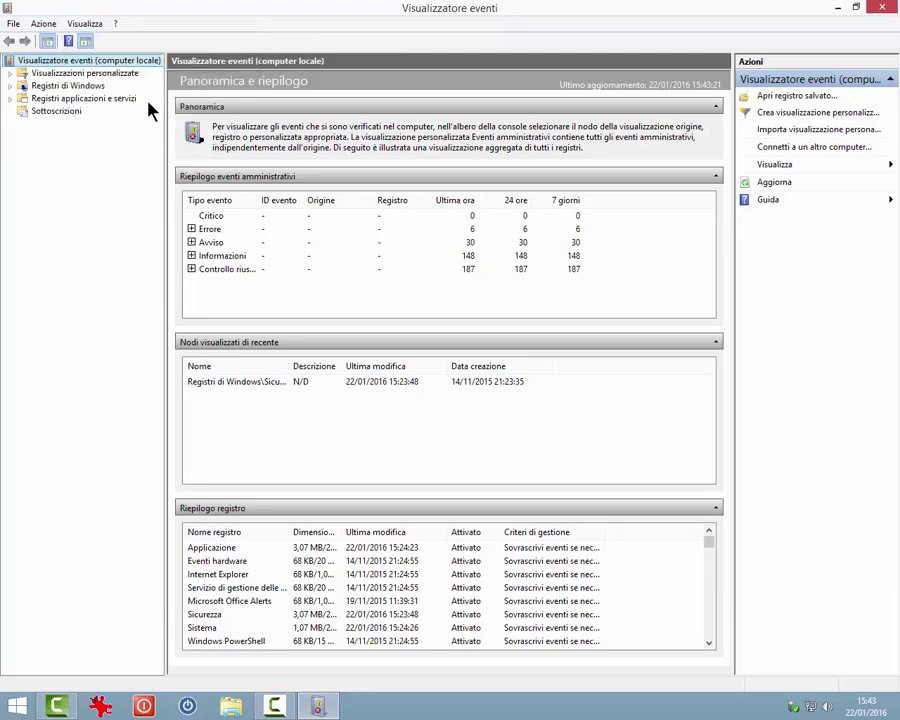
Step: Expand the Visualizzazioni personalizzate, Registri di Windows and Registri applicazioni e servizi nodes in the console tree
{"action": "left_click", "coordinate": [11, 73]}
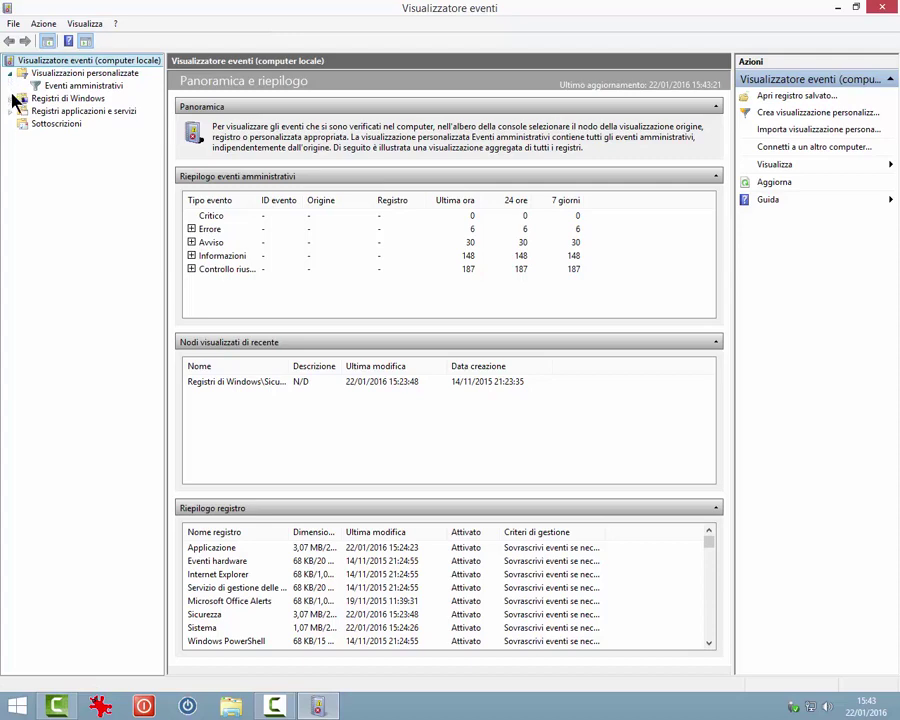
{"action": "left_click", "coordinate": [11, 98]}
{"action": "left_click", "coordinate": [11, 174]}
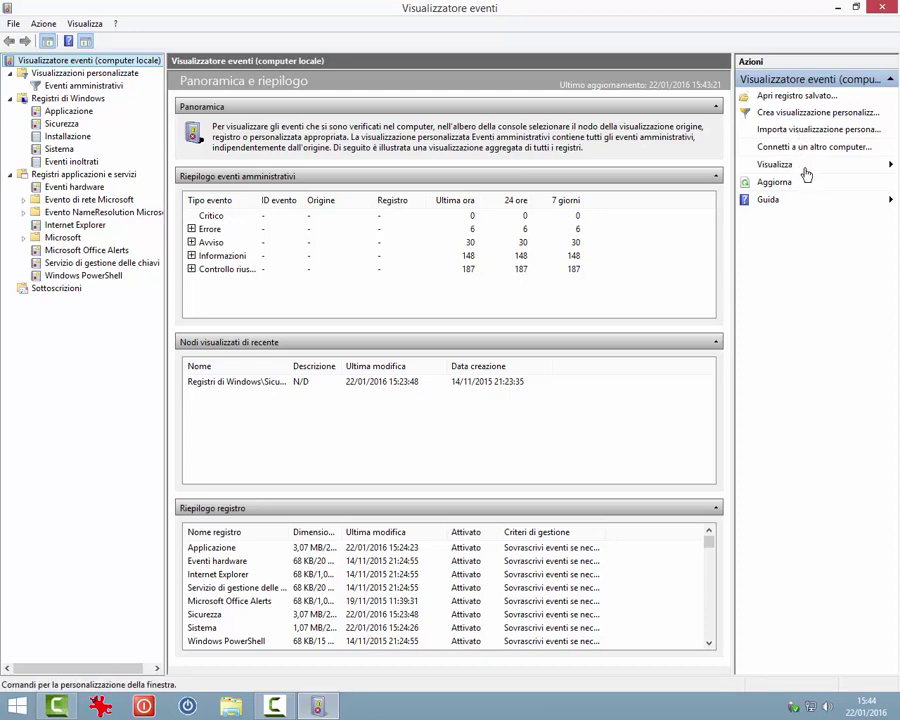
{"action": "right_click", "coordinate": [33, 128]}
{"action": "left_click", "coordinate": [40, 70]}
{"action": "right_click", "coordinate": [42, 74]}
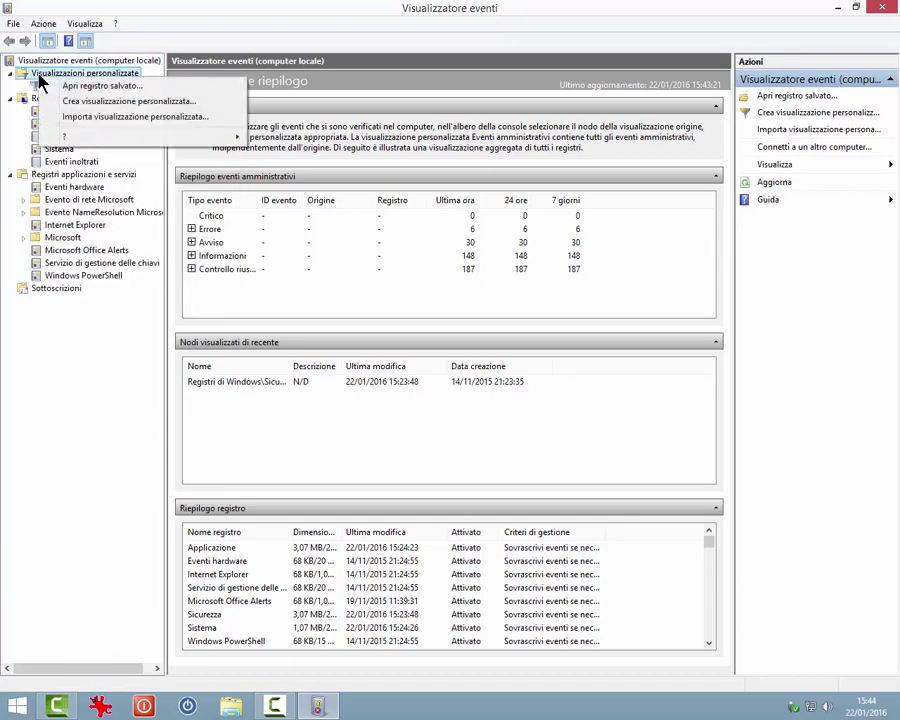
{"action": "right_click", "coordinate": [42, 188]}
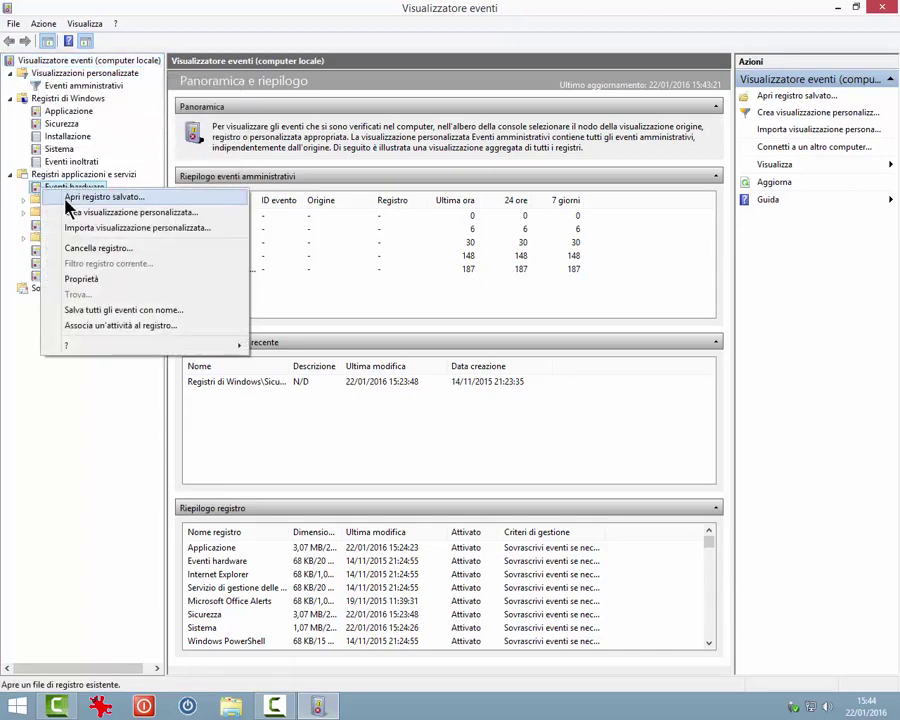
{"action": "right_click", "coordinate": [281, 384]}
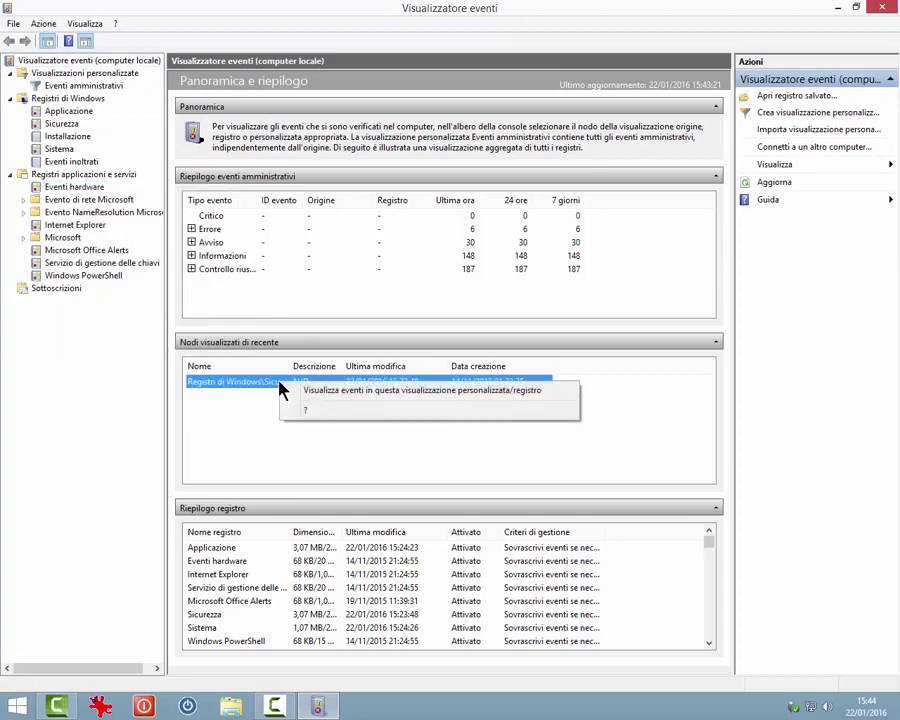
{"action": "right_click", "coordinate": [255, 549]}
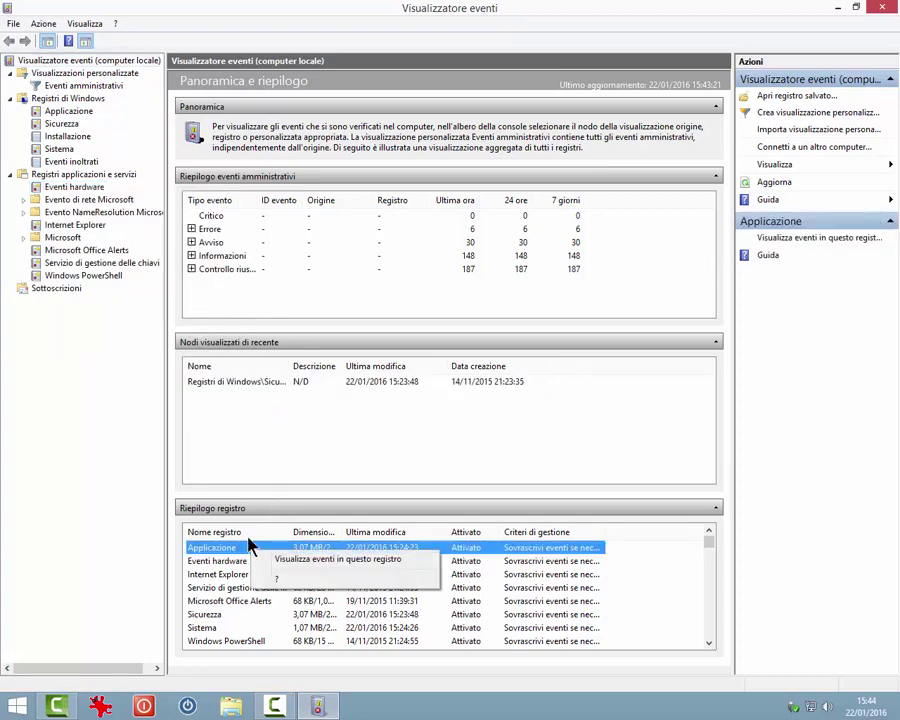
{"action": "right_click", "coordinate": [251, 271]}
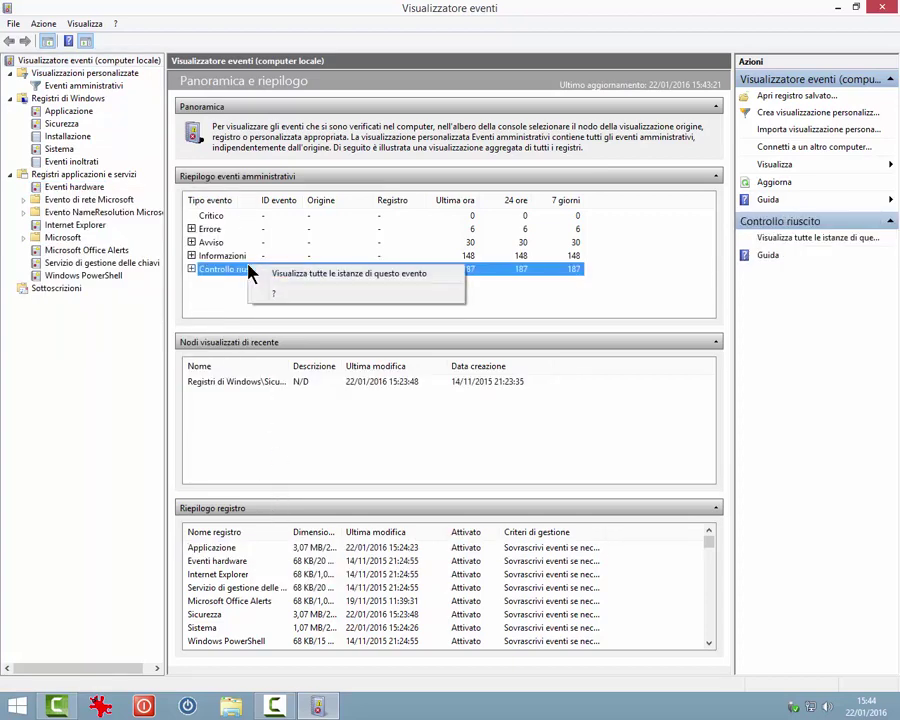
{"action": "left_click", "coordinate": [46, 24]}
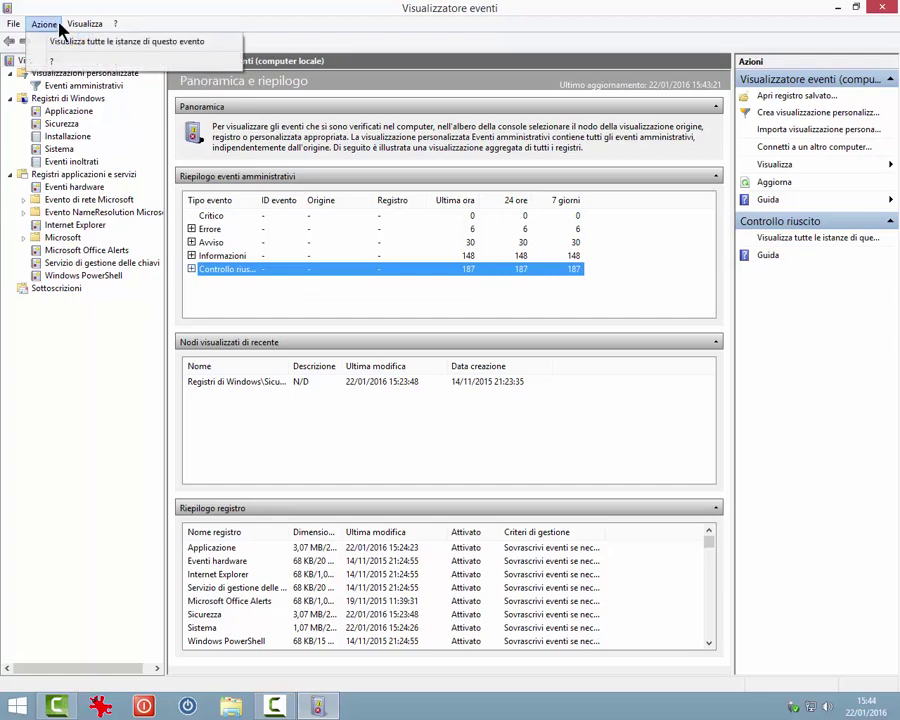
{"action": "key", "text": "Escape"}
Step: Open Eventi amministrativi and examine the recent error and warning events, including the general and detailed information of the Kernel-EventTracing warning
{"action": "left_click", "coordinate": [60, 86]}
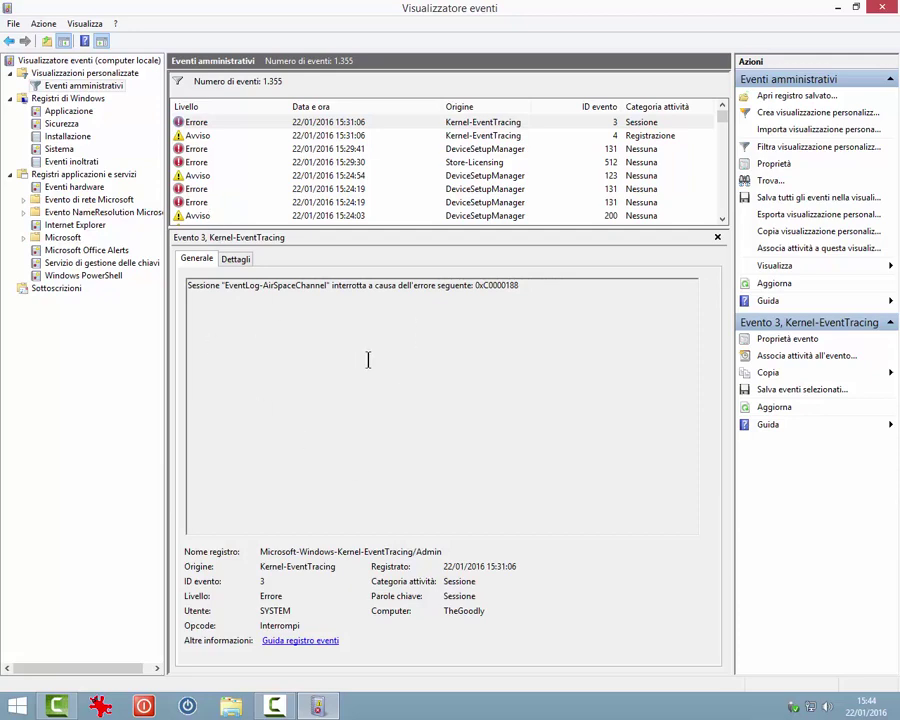
{"action": "left_click", "coordinate": [181, 162]}
{"action": "left_click", "coordinate": [183, 147]}
{"action": "left_click", "coordinate": [182, 137]}
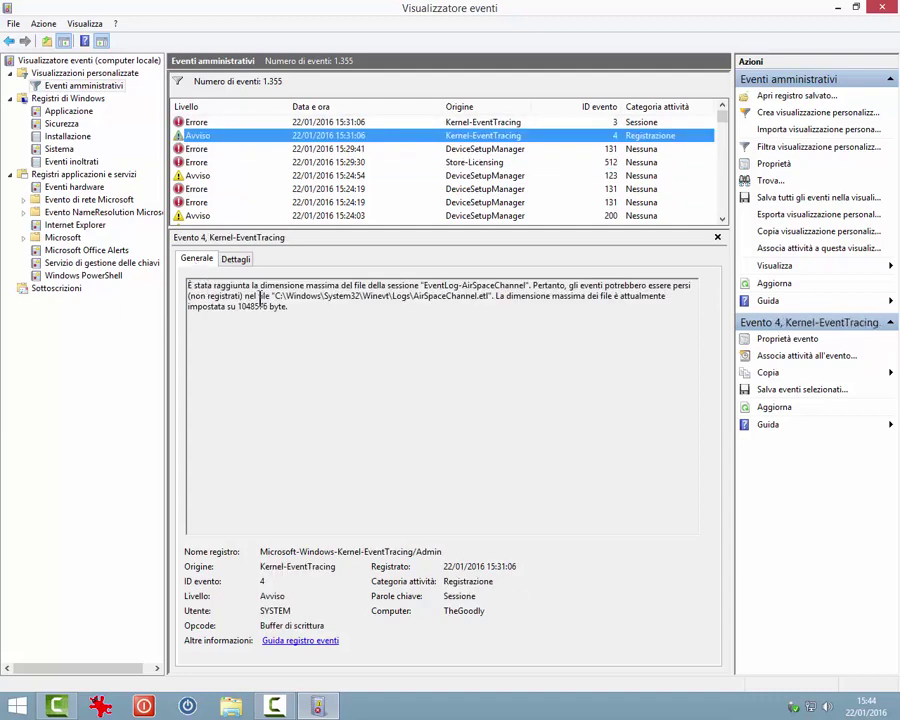
{"action": "left_click", "coordinate": [238, 261]}
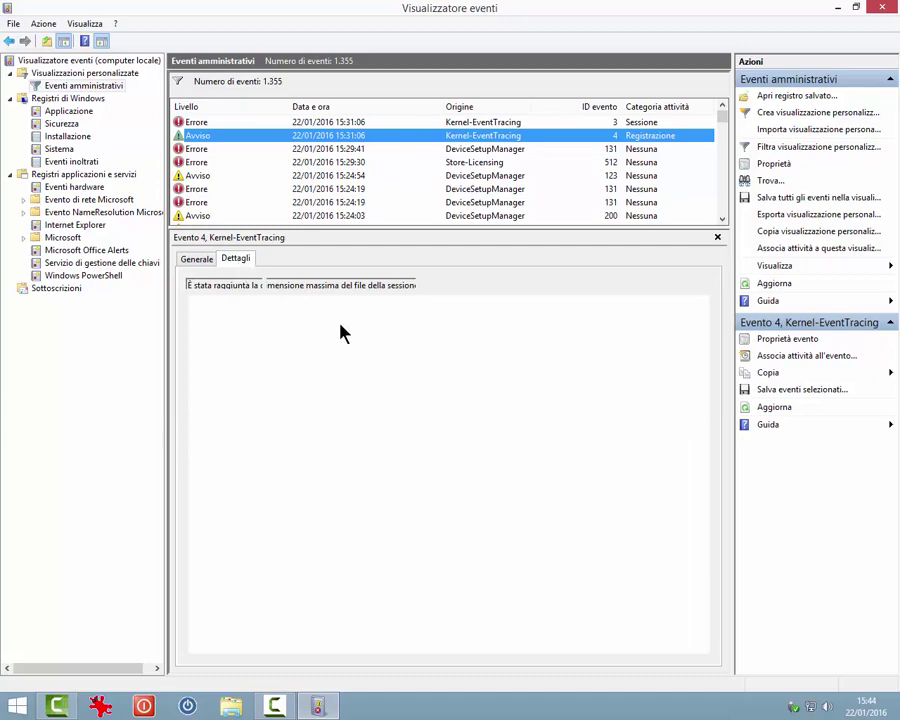
{"action": "left_click", "coordinate": [197, 260]}
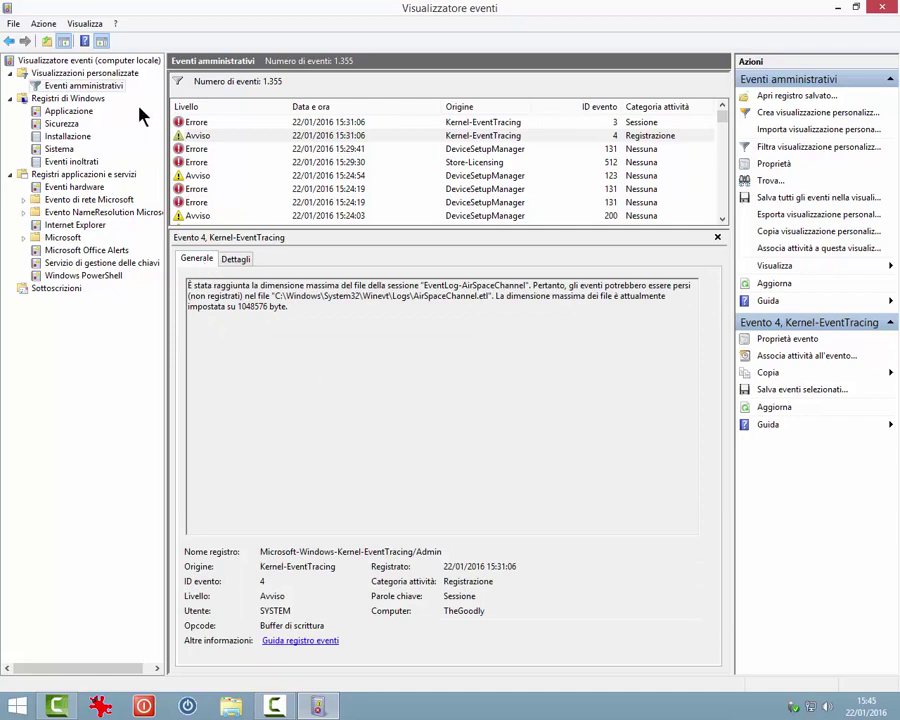
Step: Open the Applicazione log under Registri di Windows and browse its event list down to the older entries
{"action": "left_click", "coordinate": [75, 113]}
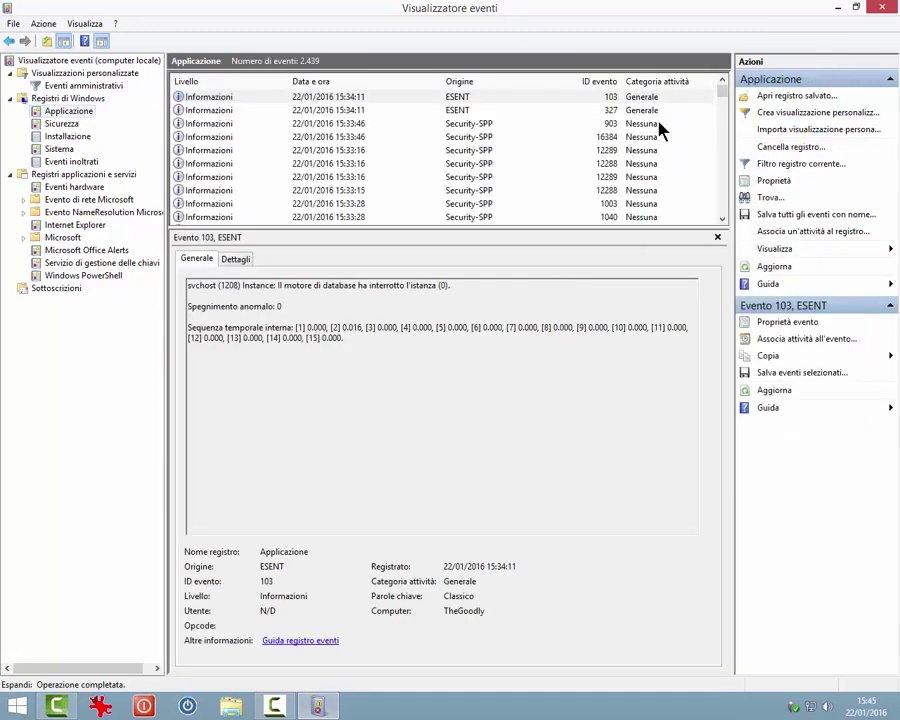
{"action": "left_click_drag", "start_coordinate": [722, 98], "coordinate": [724, 182]}
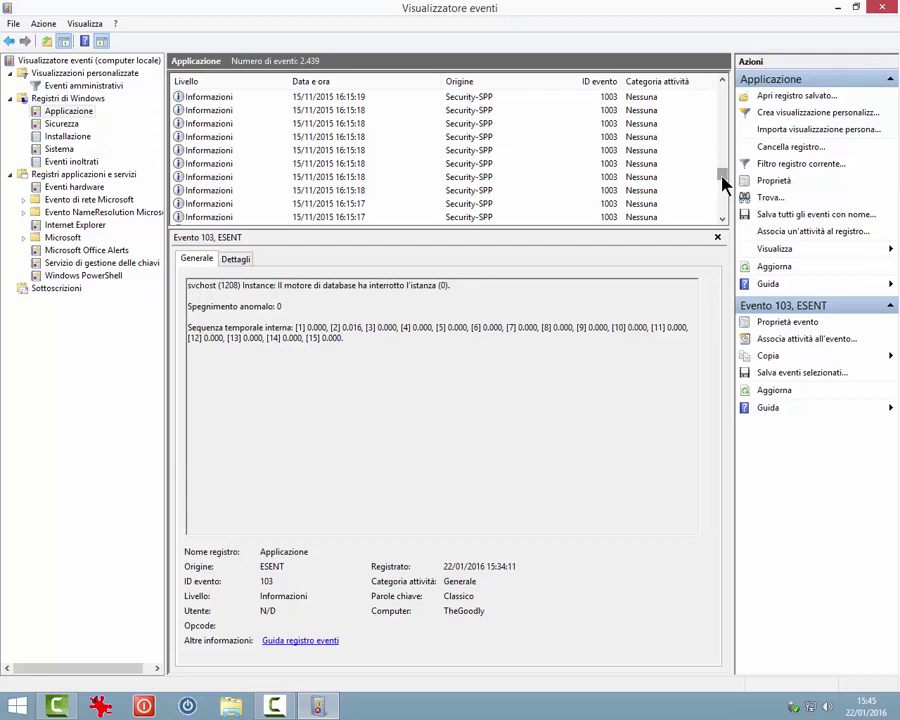
Step: Start a new custom view under Visualizzazioni personalizzate, keeping the time range In qualsiasi momento and including the Avviso event level
{"action": "left_click", "coordinate": [100, 75]}
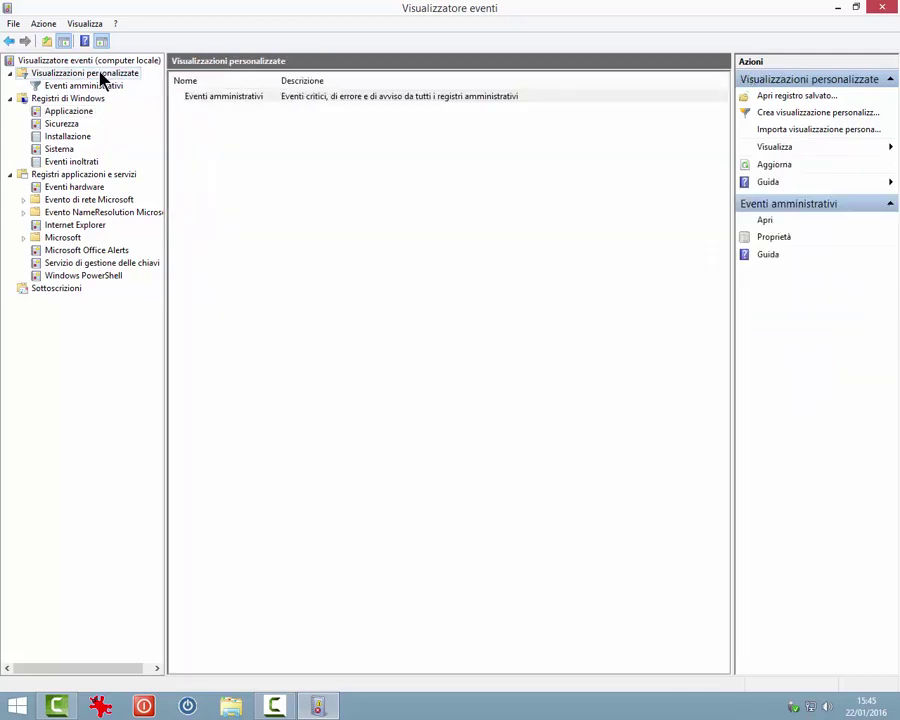
{"action": "right_click", "coordinate": [100, 79]}
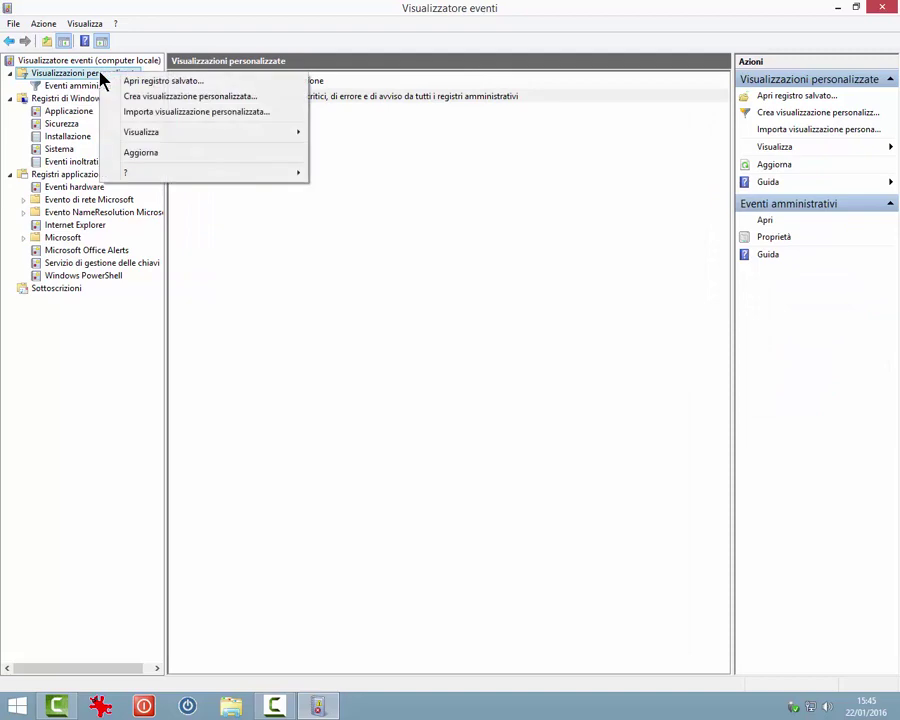
{"action": "left_click", "coordinate": [176, 106]}
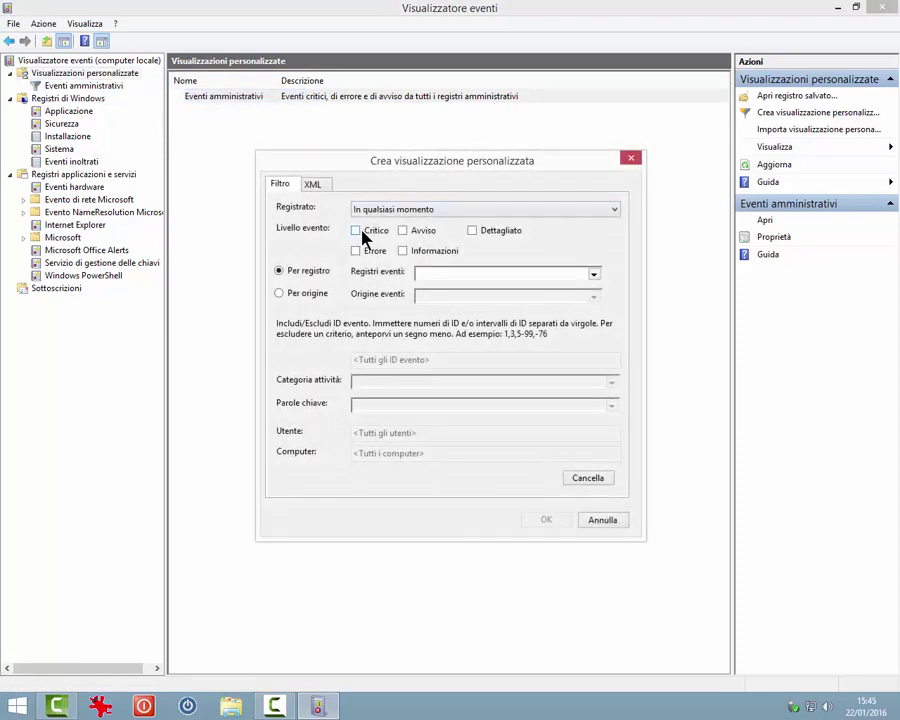
{"action": "left_click", "coordinate": [615, 214]}
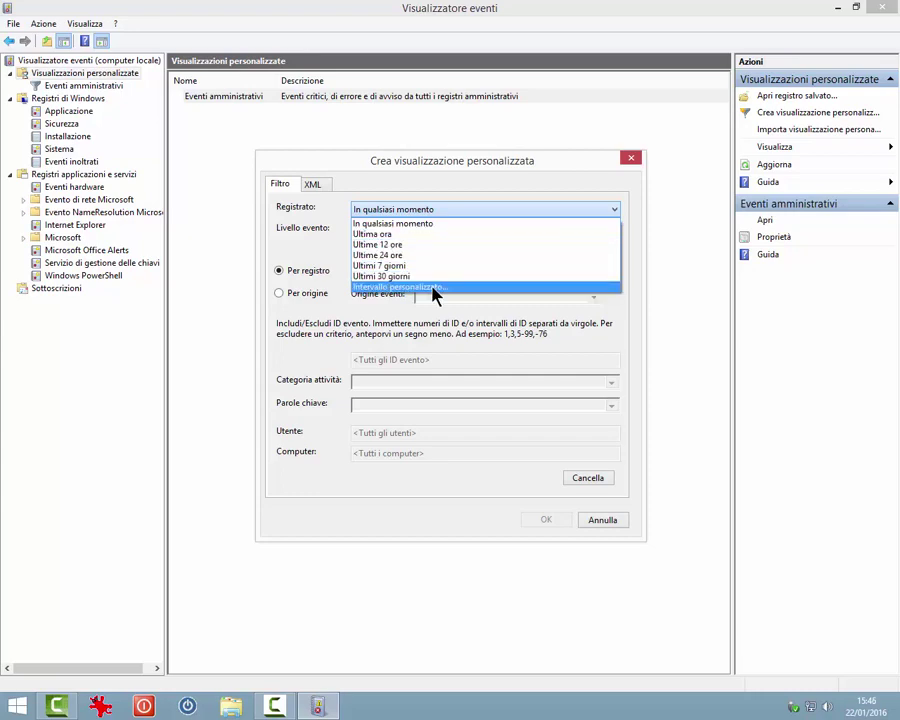
{"action": "left_click", "coordinate": [334, 259]}
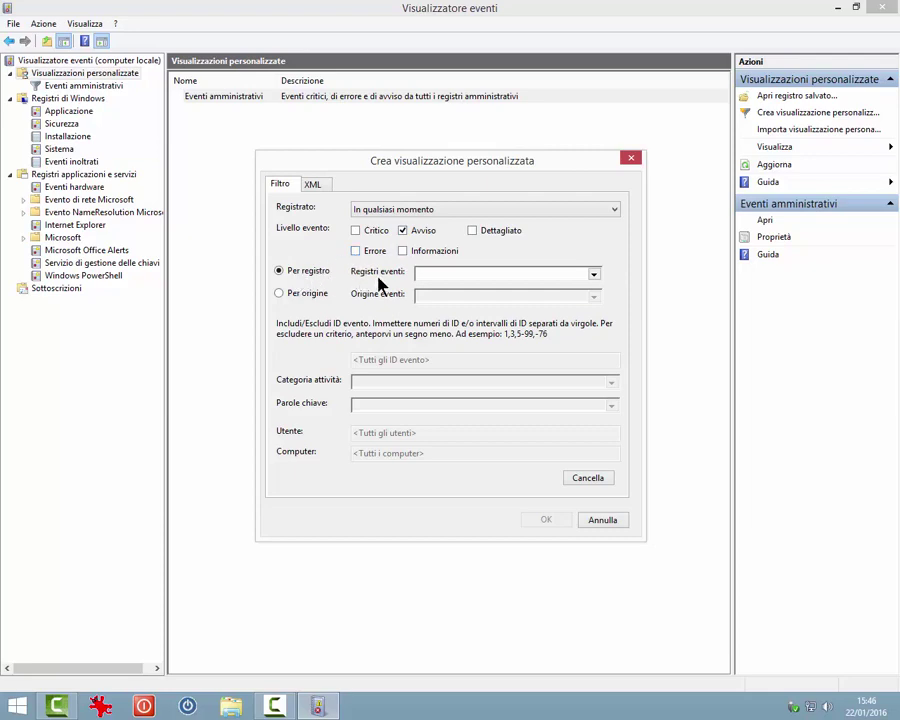
Step: Look through the available event logs and include all of Registri di Windows in the custom view's filter
{"action": "left_click", "coordinate": [594, 276]}
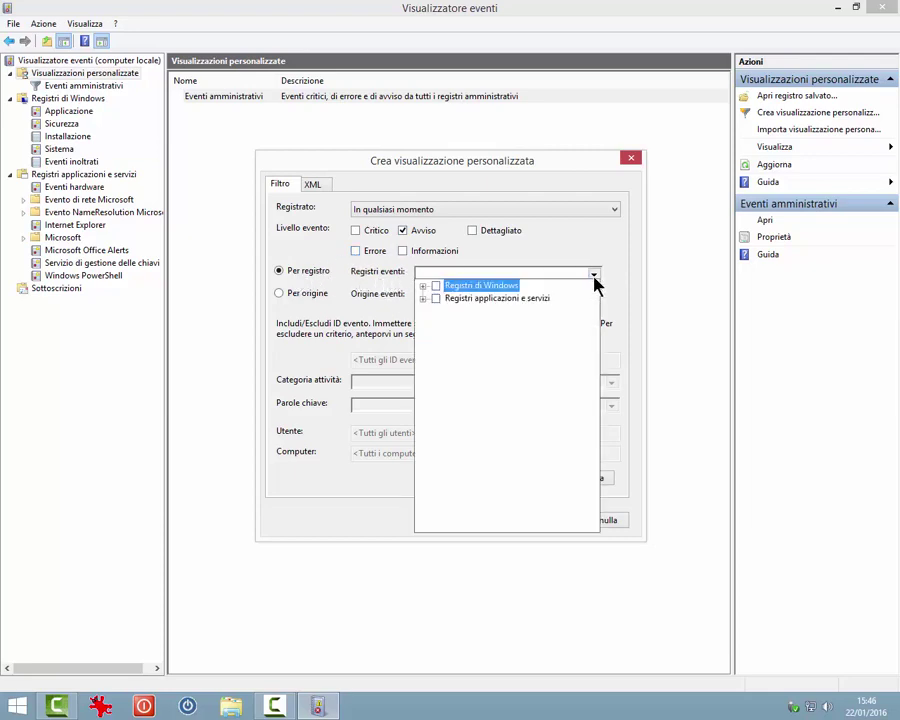
{"action": "left_click", "coordinate": [422, 286]}
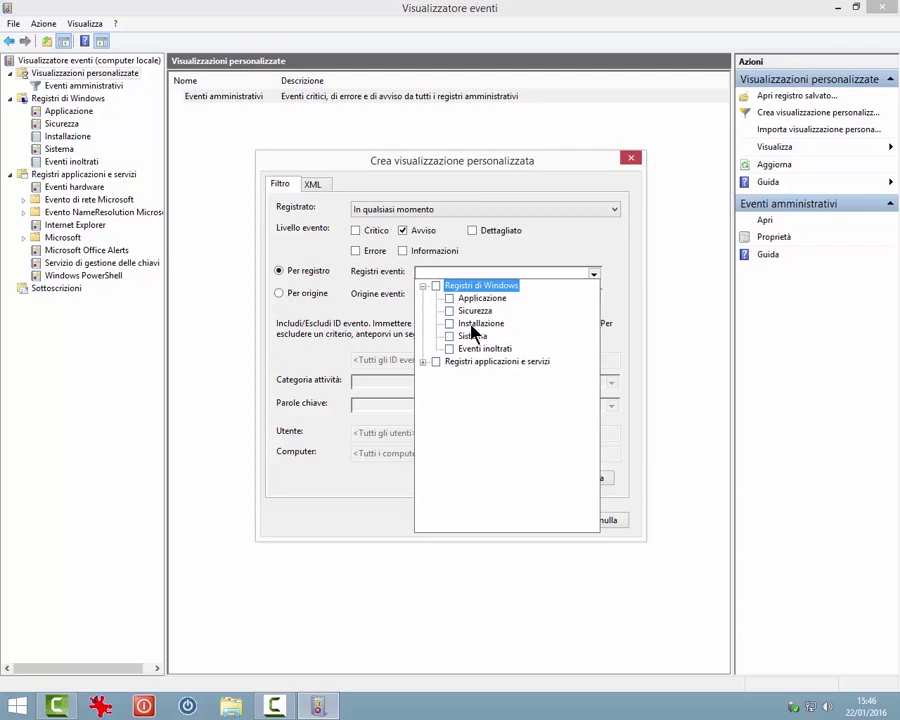
{"action": "left_click", "coordinate": [424, 362]}
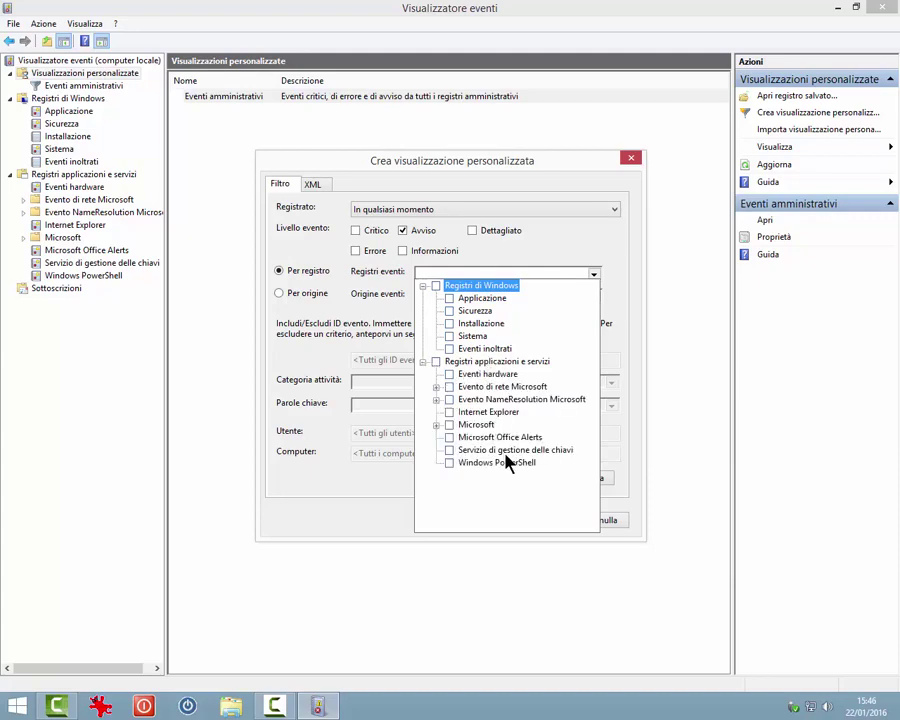
{"action": "left_click", "coordinate": [436, 286]}
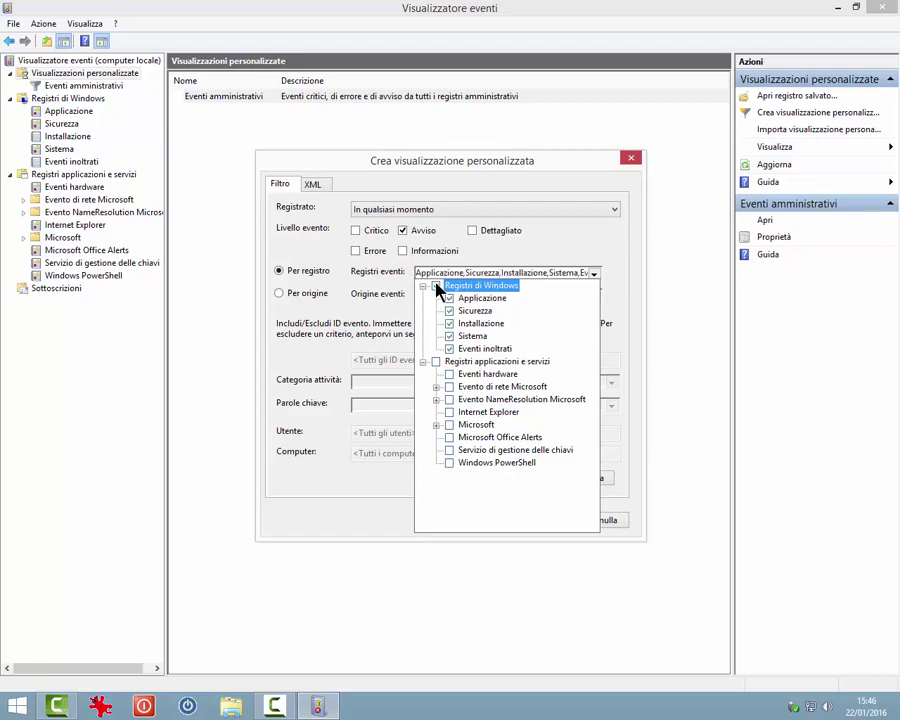
{"action": "left_click", "coordinate": [510, 256]}
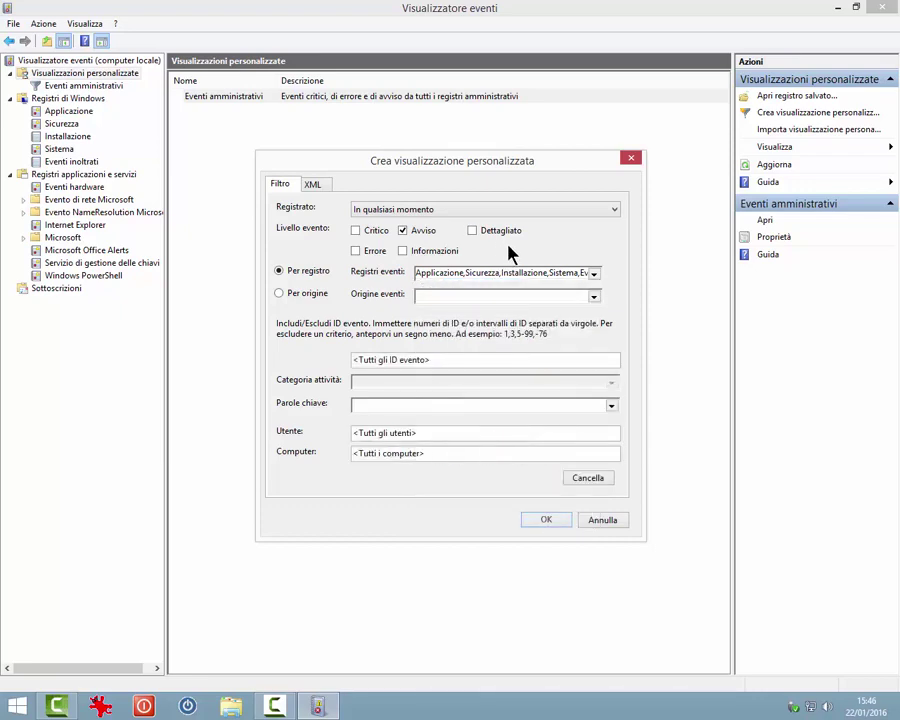
Step: Switch the custom view's filter to Per origine and browse the list of available event sources
{"action": "left_click", "coordinate": [280, 296]}
{"action": "left_click", "coordinate": [592, 299]}
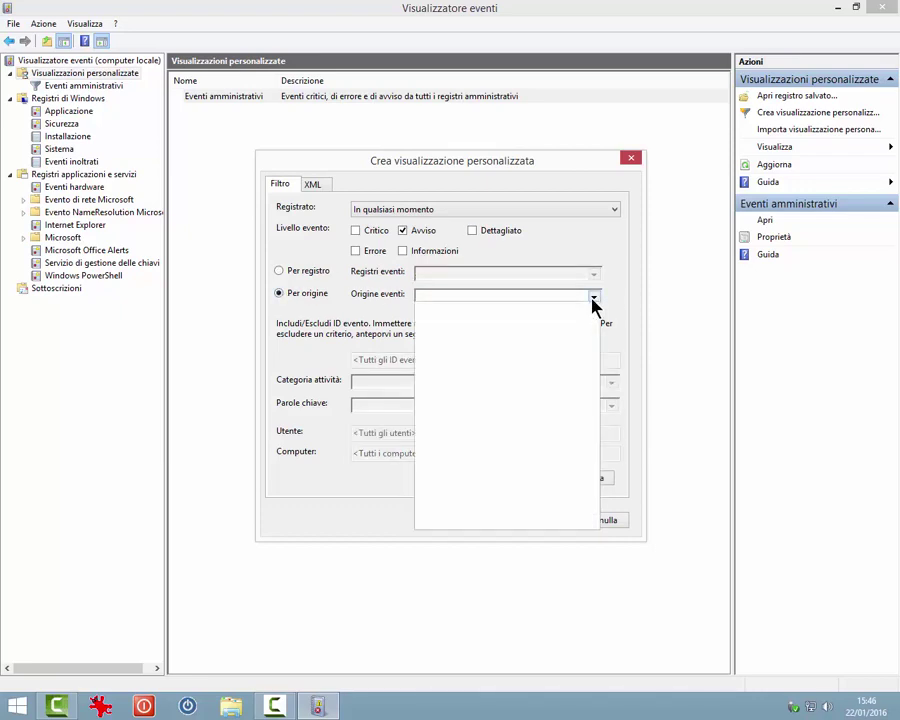
{"action": "left_click_drag", "start_coordinate": [595, 319], "coordinate": [595, 397]}
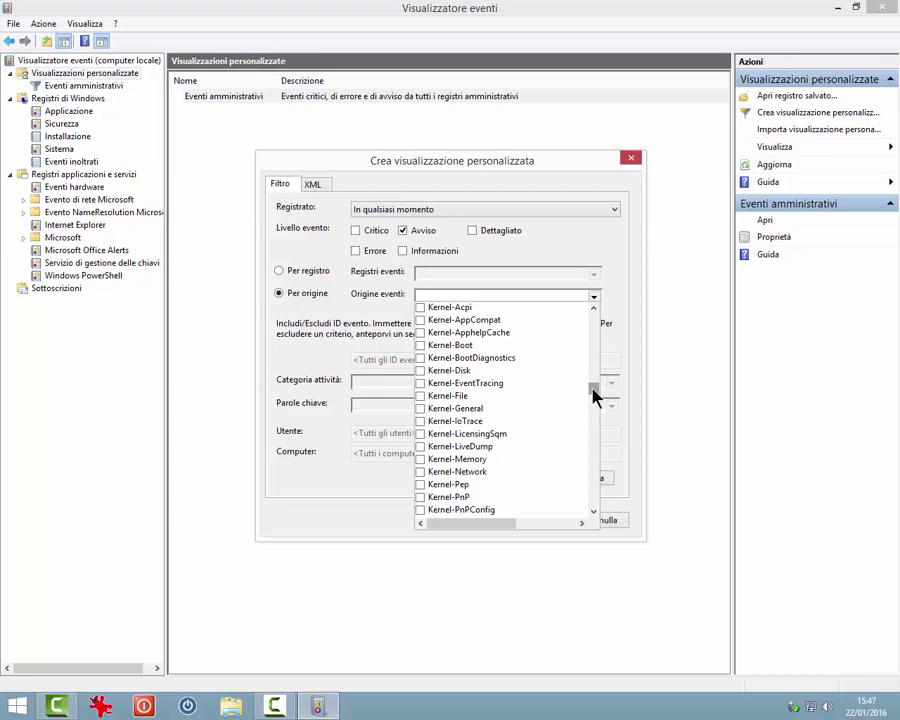
{"action": "left_click_drag", "start_coordinate": [594, 396], "coordinate": [598, 452]}
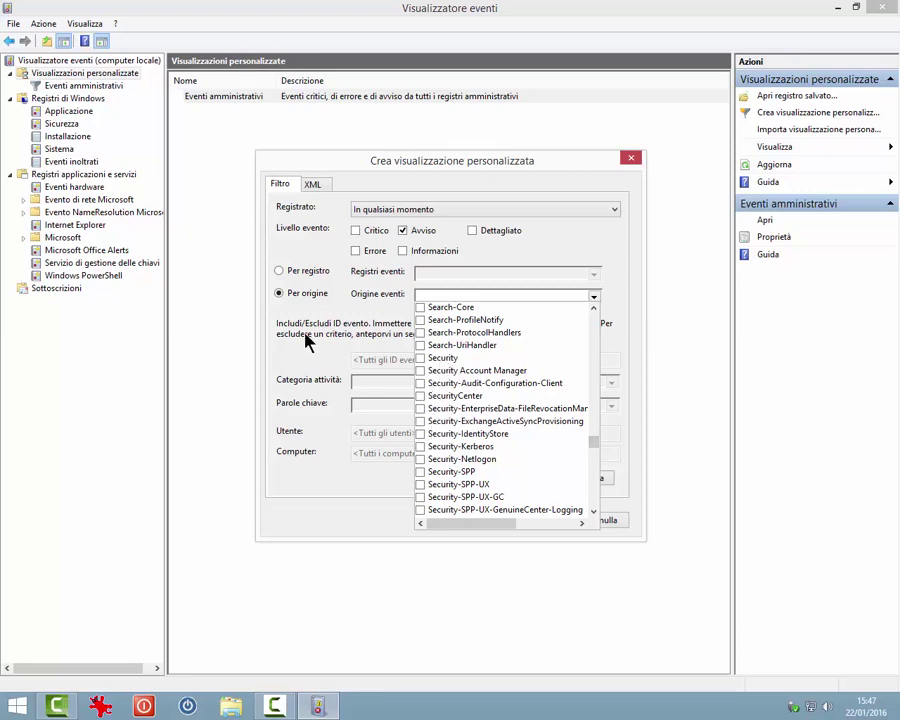
Step: Set the custom view's filter to Per registro and include all the Registri di Windows logs
{"action": "left_click", "coordinate": [280, 272]}
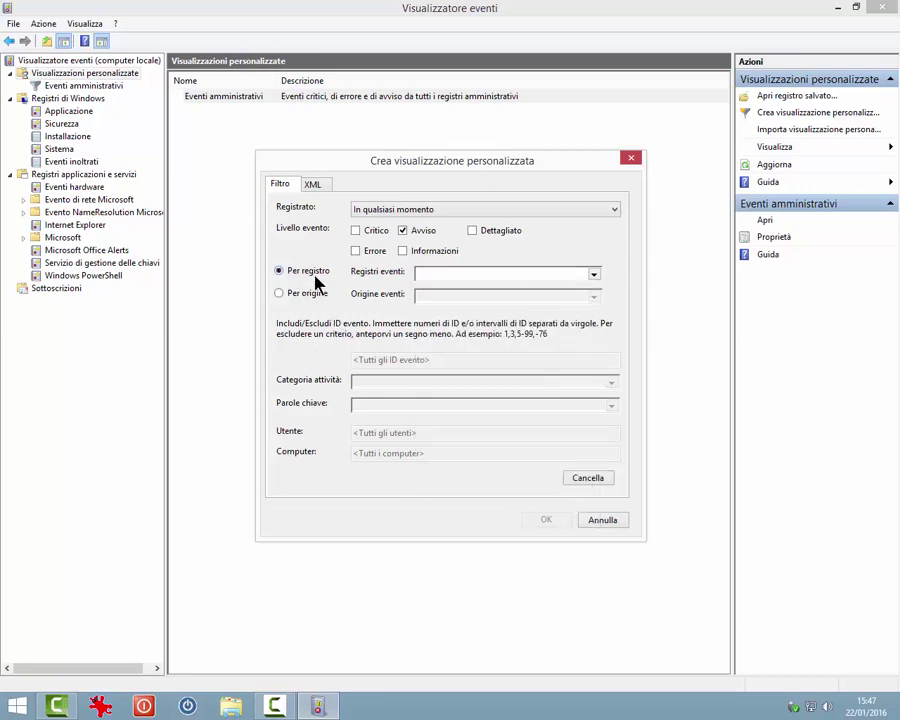
{"action": "left_click", "coordinate": [594, 276]}
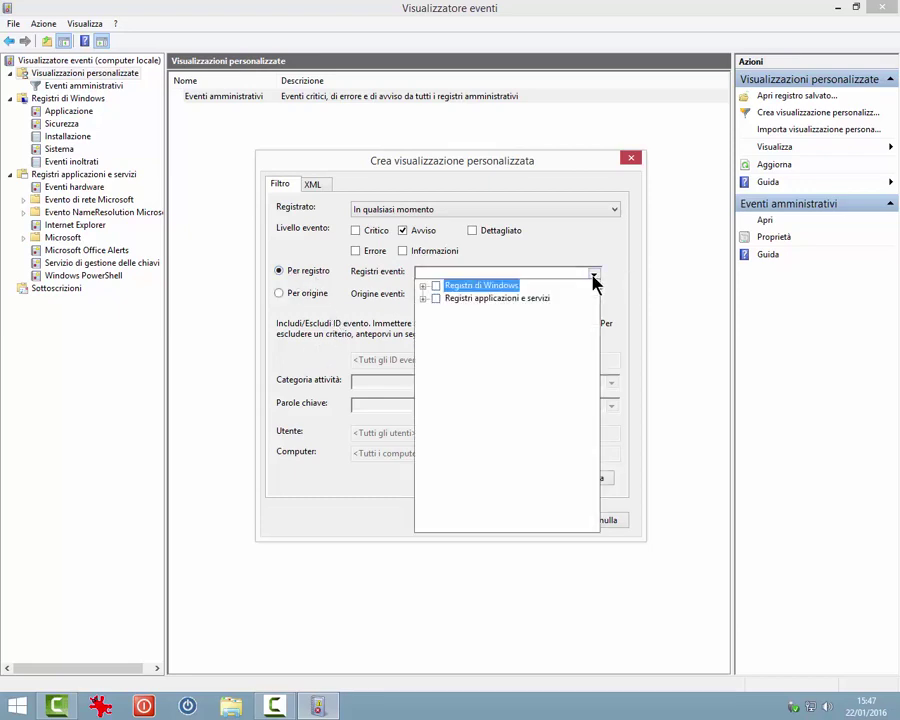
{"action": "left_click", "coordinate": [436, 287]}
{"action": "left_click", "coordinate": [423, 286]}
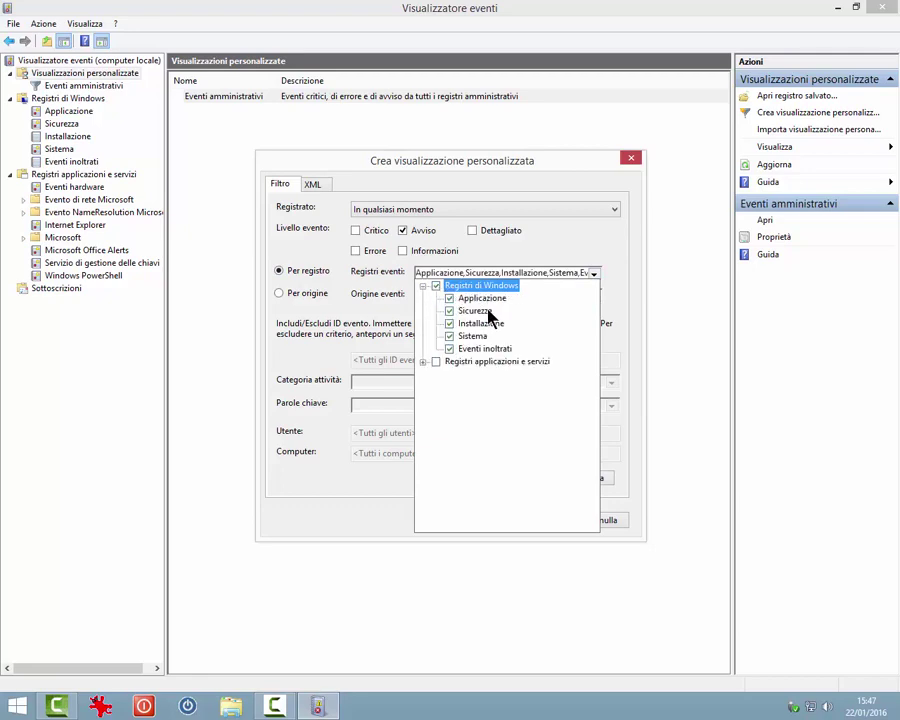
{"action": "left_click", "coordinate": [292, 322]}
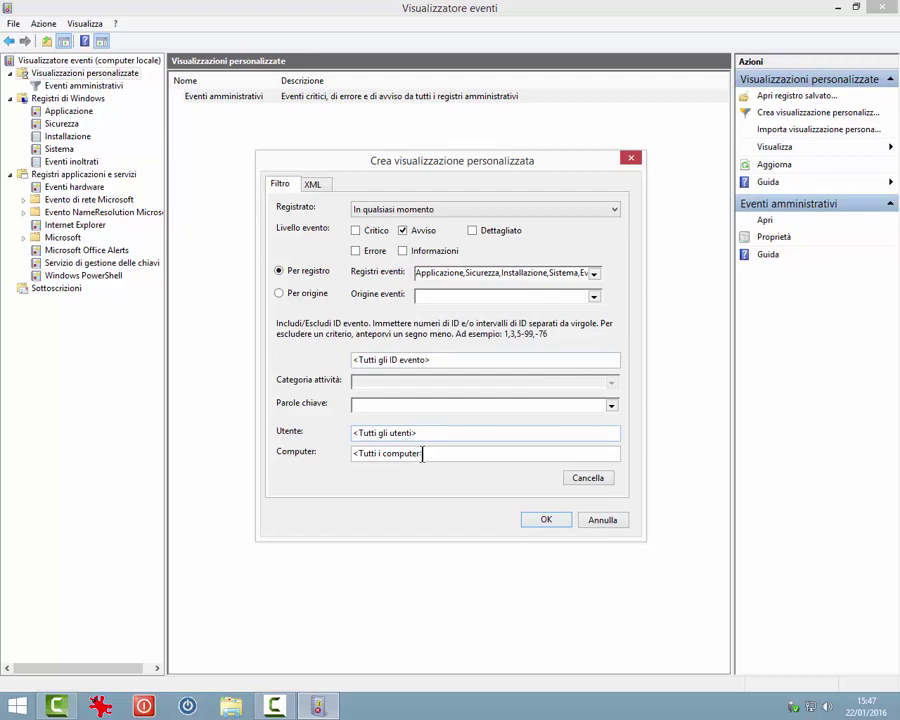
{"action": "left_click", "coordinate": [425, 433]}
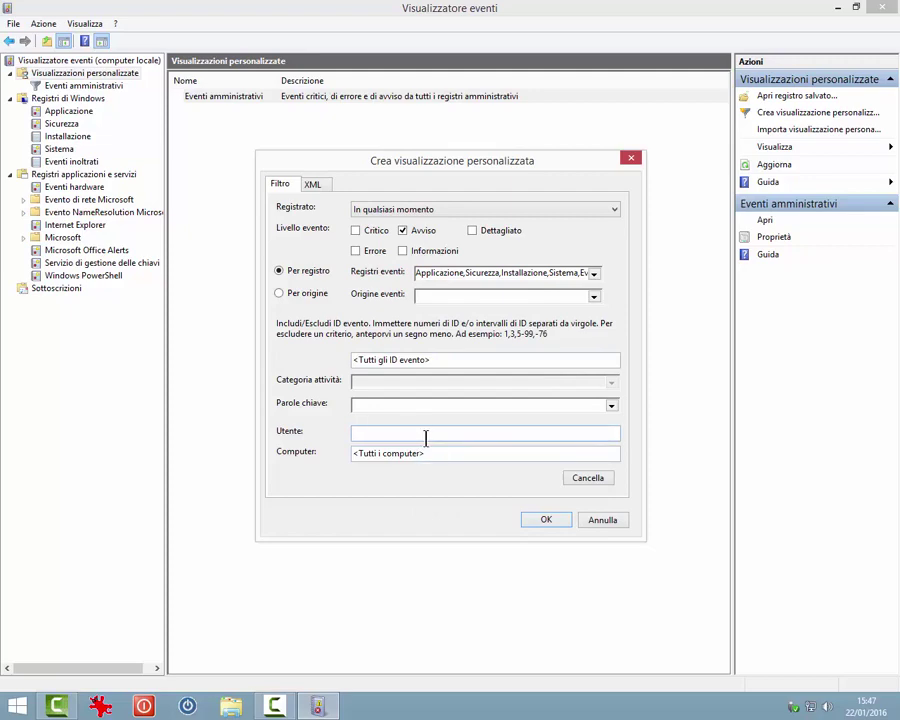
Step: Accept the filter and save the custom view as Eventi The Goodly with the description "eventi del registro di sistema"
{"action": "left_click", "coordinate": [429, 455]}
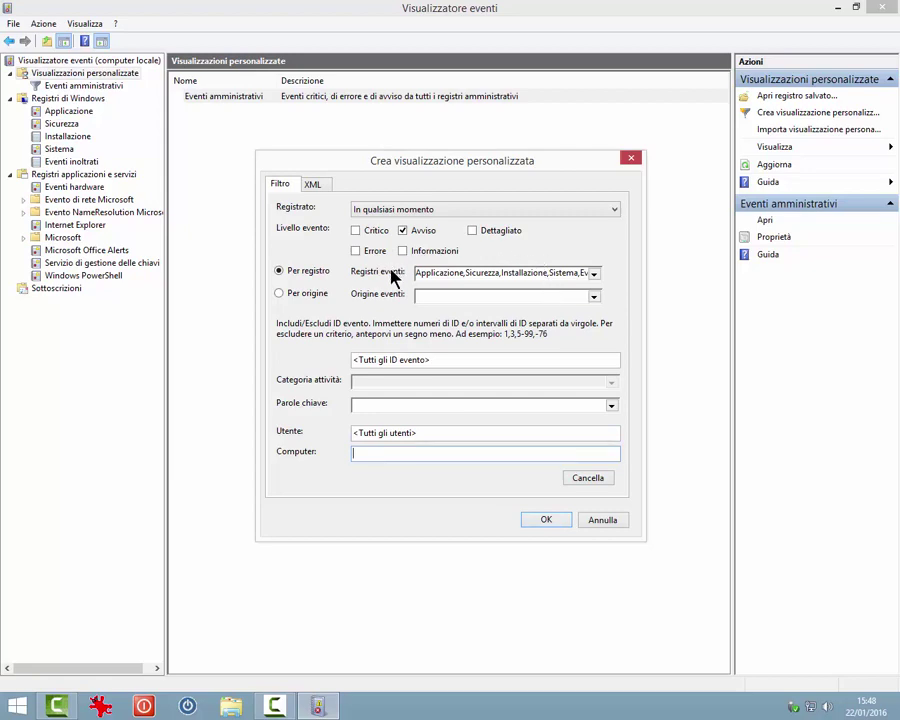
{"action": "left_click", "coordinate": [545, 521]}
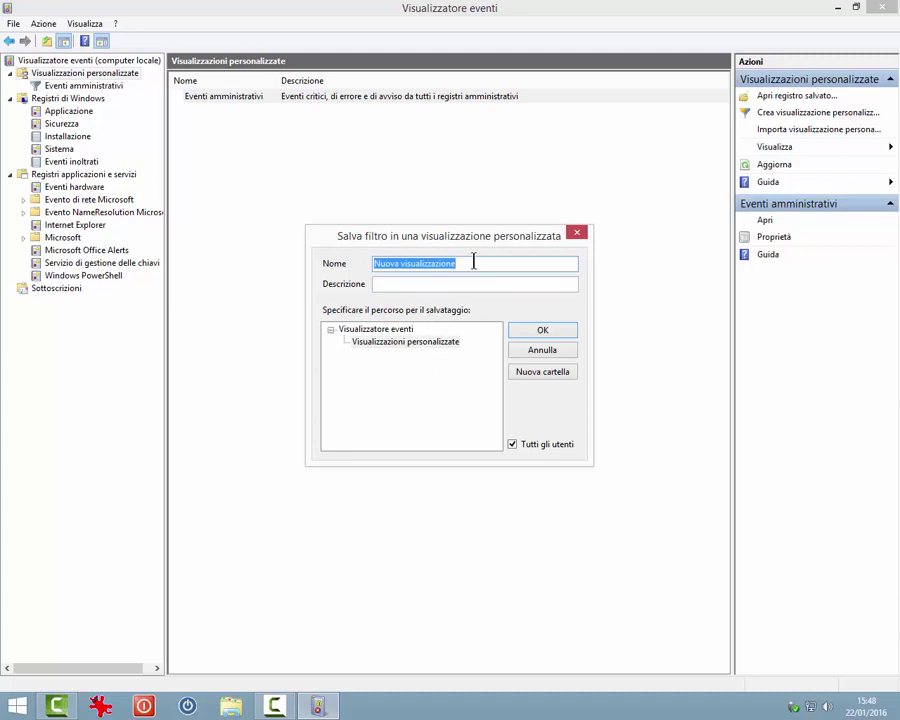
{"action": "type", "text": "Eventi"}
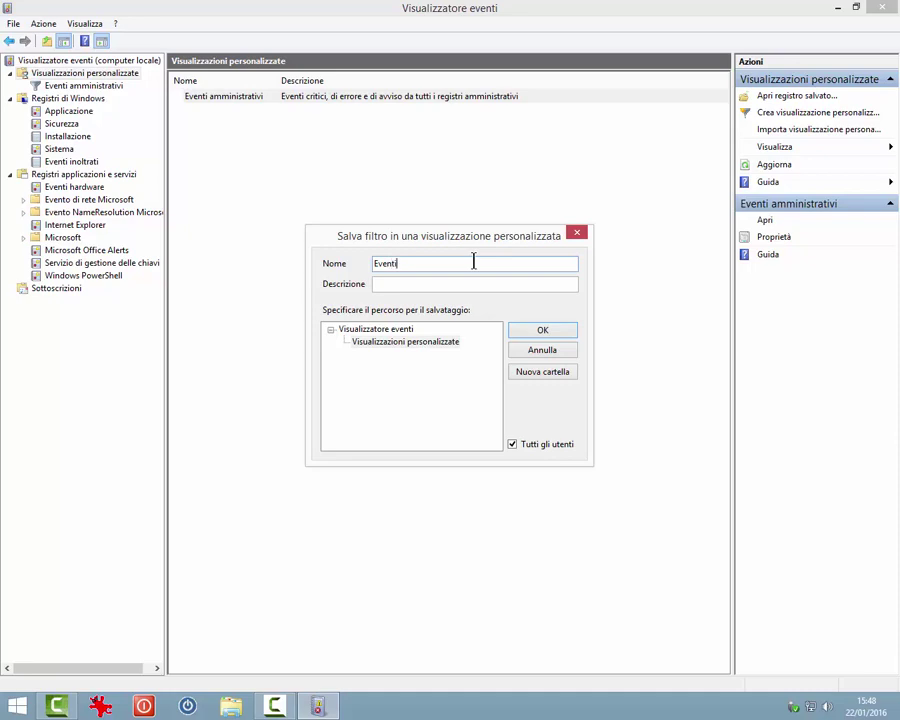
{"action": "type", "text": " The Goodly"}
{"action": "left_click", "coordinate": [481, 286]}
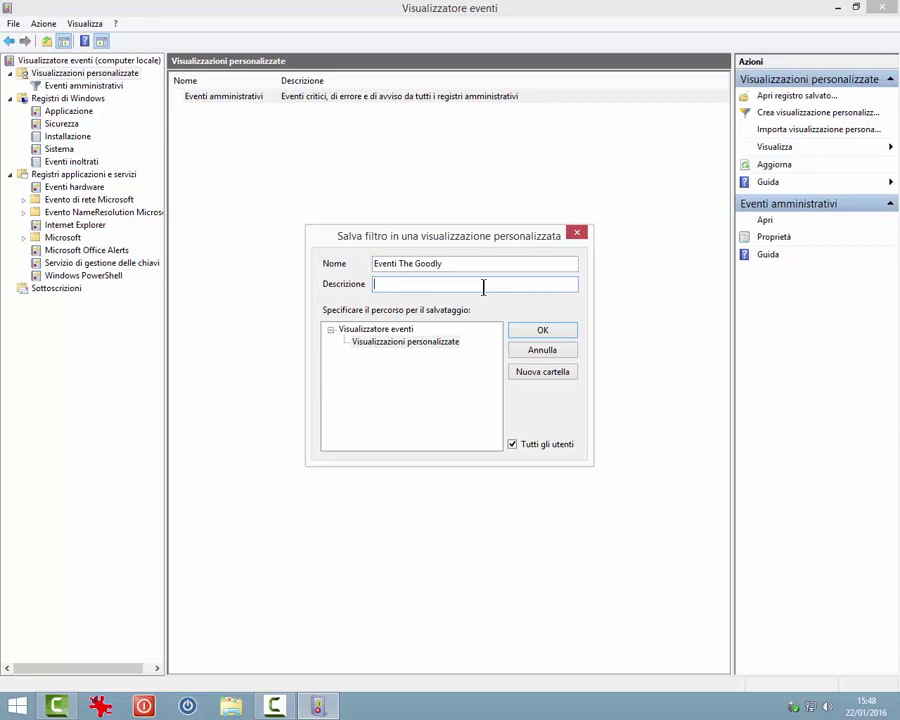
{"action": "type", "text": "eventi del registro di sistema"}
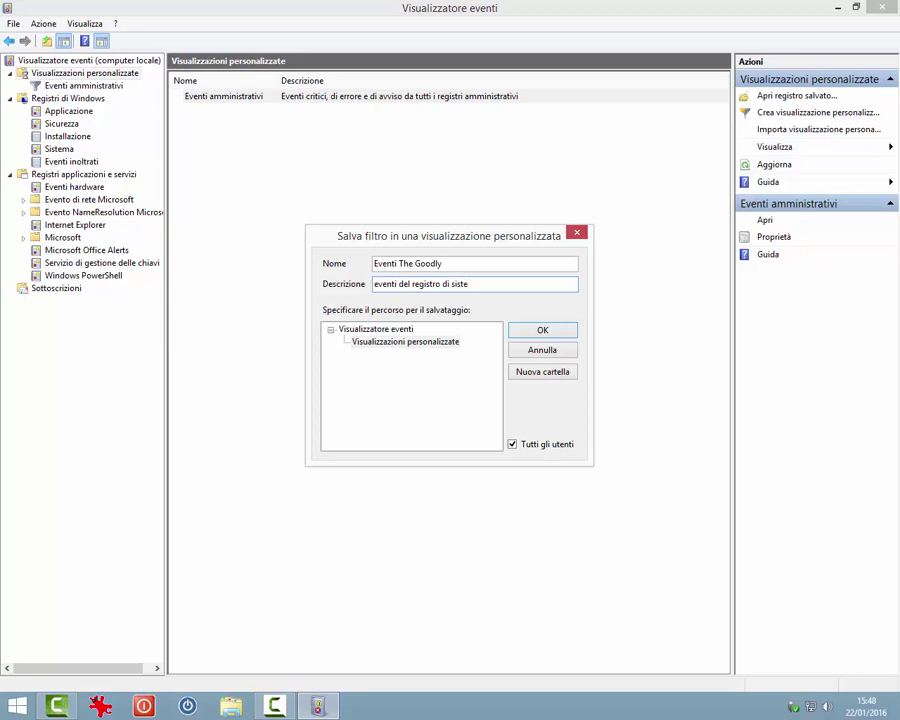
{"action": "left_click", "coordinate": [538, 334]}
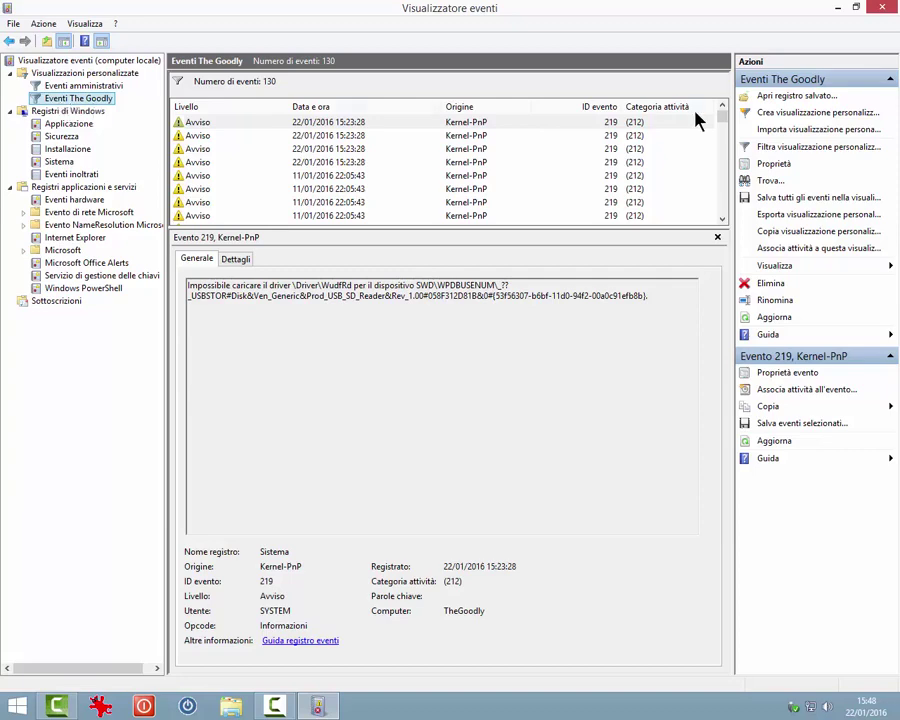
Step: Look through the warning events in Eventi The Goodly, examine one from 06/12/2015 18:54:45, and review the actions offered for the view
{"action": "left_click_drag", "start_coordinate": [723, 120], "coordinate": [723, 156]}
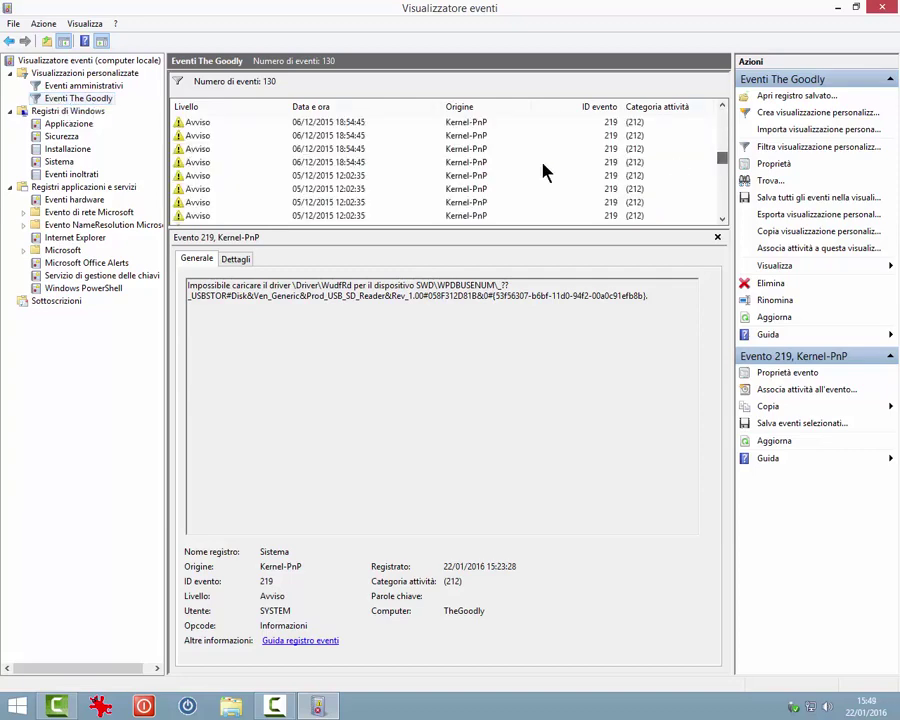
{"action": "left_click", "coordinate": [400, 165]}
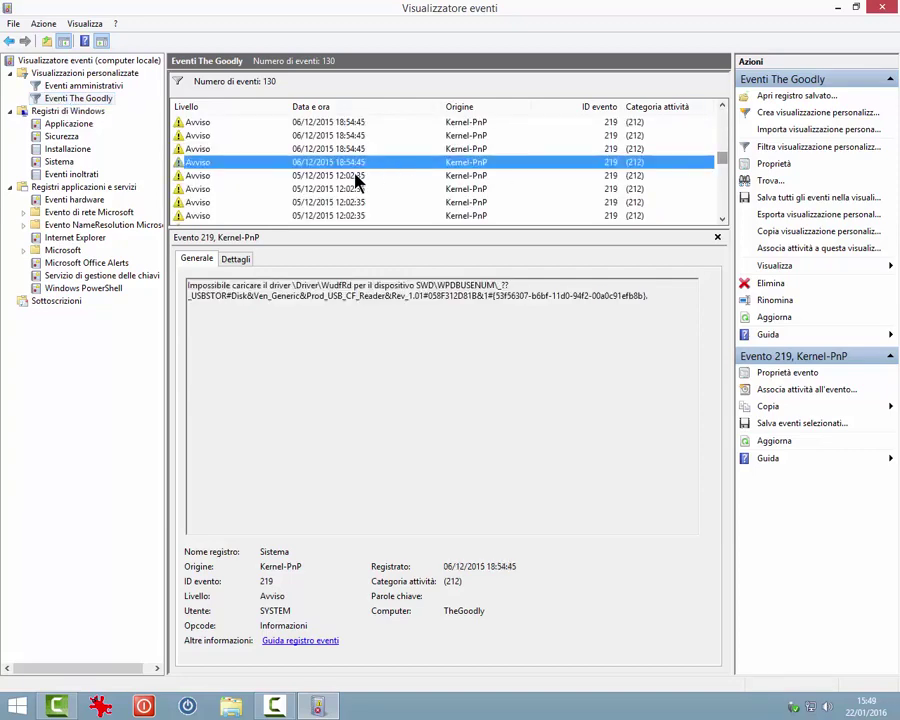
{"action": "right_click", "coordinate": [86, 100]}
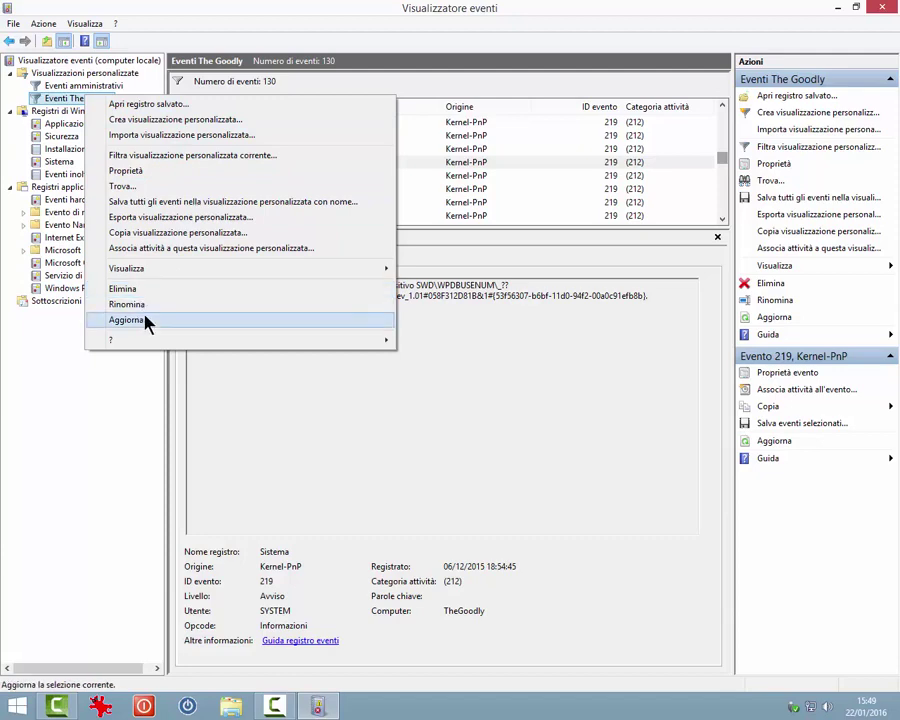
{"action": "mouse_move", "coordinate": [315, 268]}
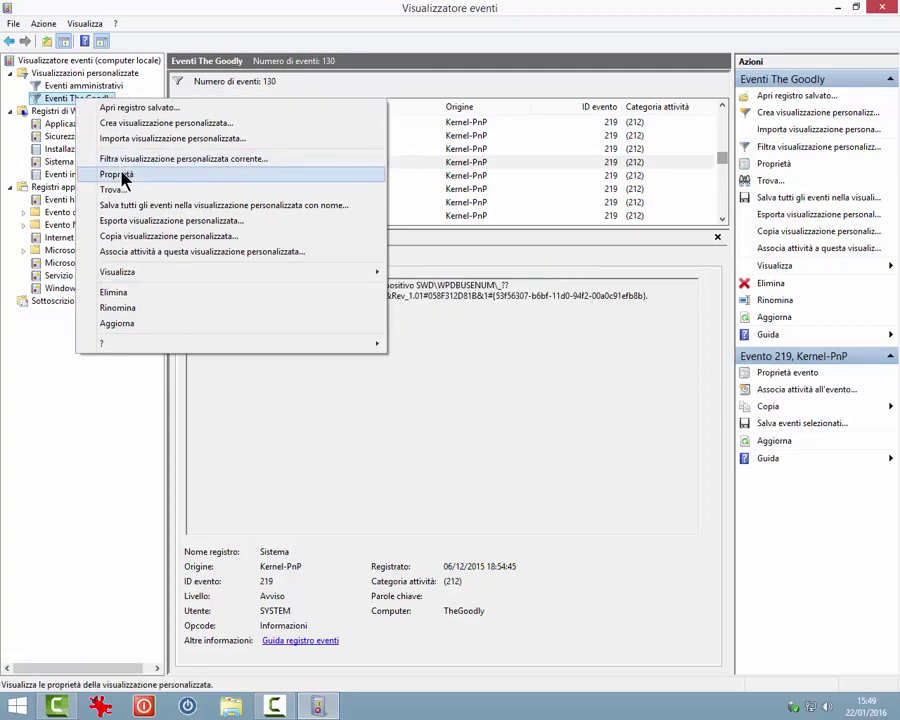
Step: Review the properties of Eventi The Goodly and its editable filter, leaving both without changes
{"action": "left_click", "coordinate": [122, 172]}
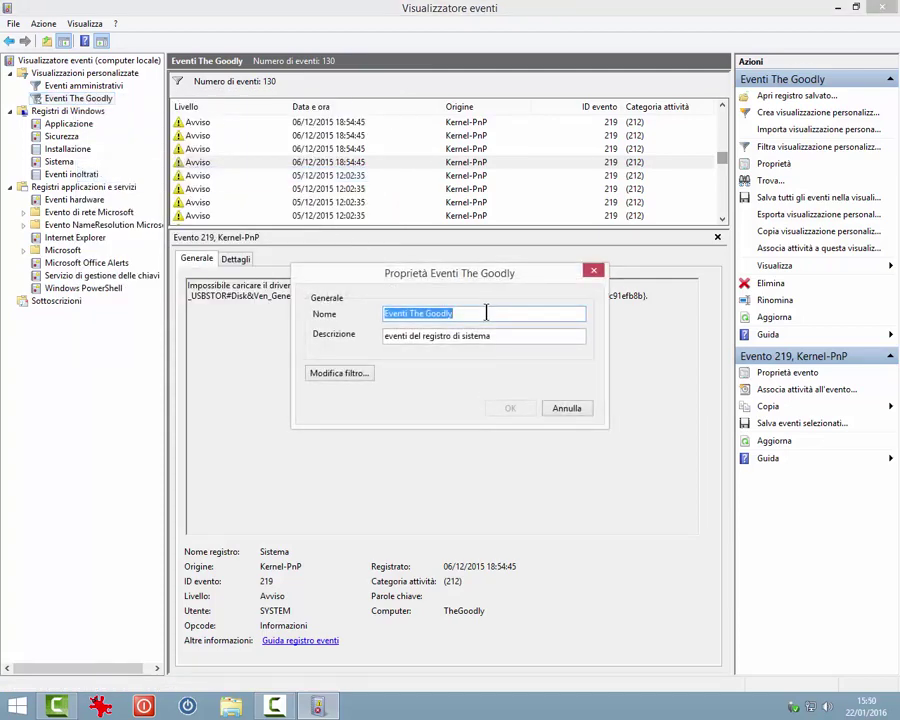
{"action": "left_click", "coordinate": [334, 375]}
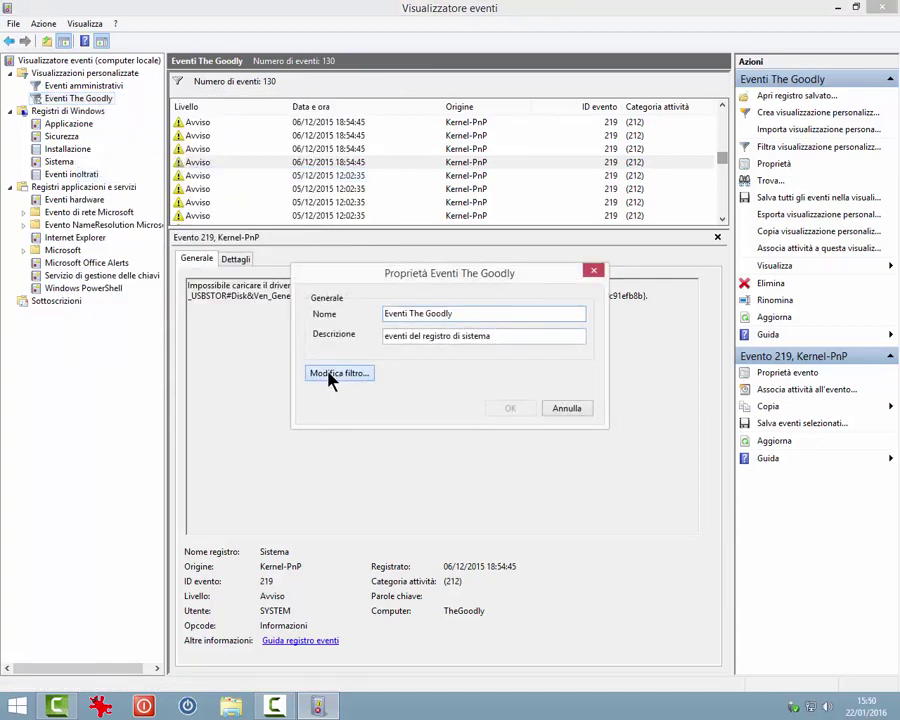
{"action": "left_click", "coordinate": [606, 521]}
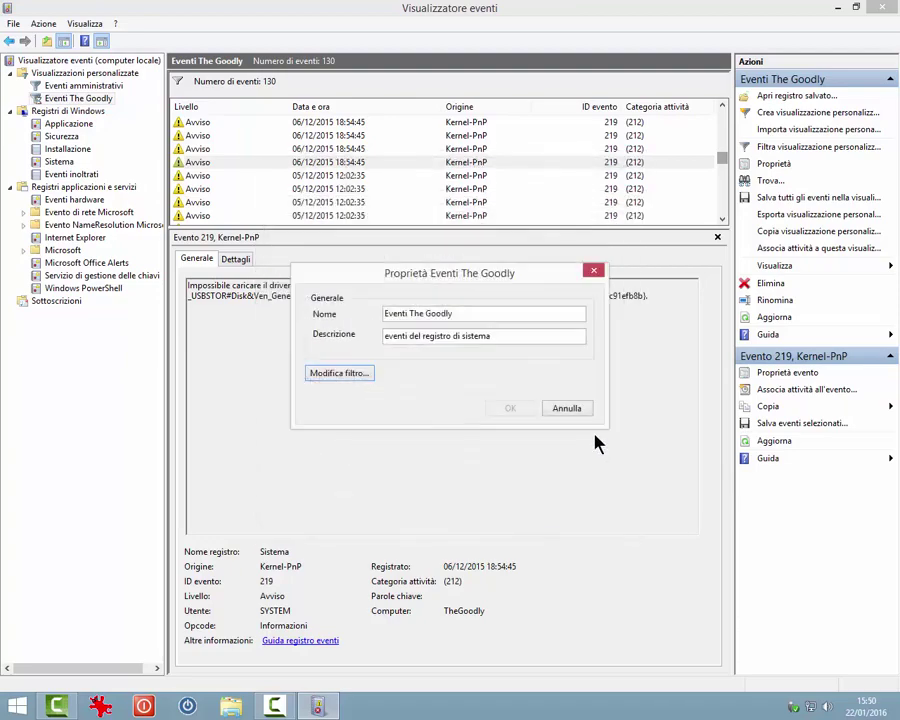
{"action": "left_click", "coordinate": [574, 412]}
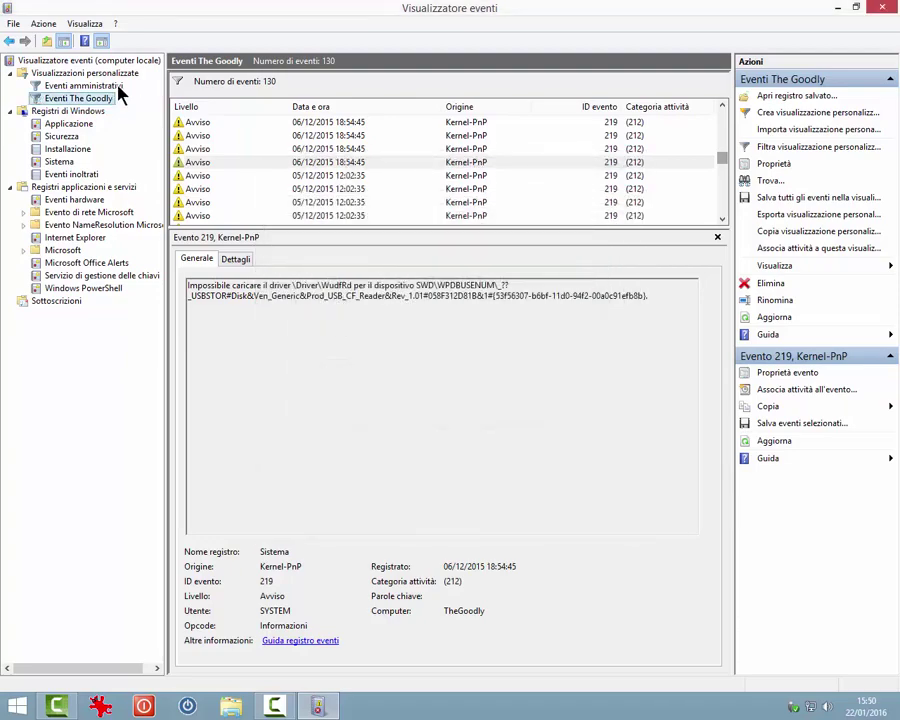
Step: Review the criteria for filtering the current custom view Eventi The Goodly and dismiss them unchanged
{"action": "right_click", "coordinate": [63, 104]}
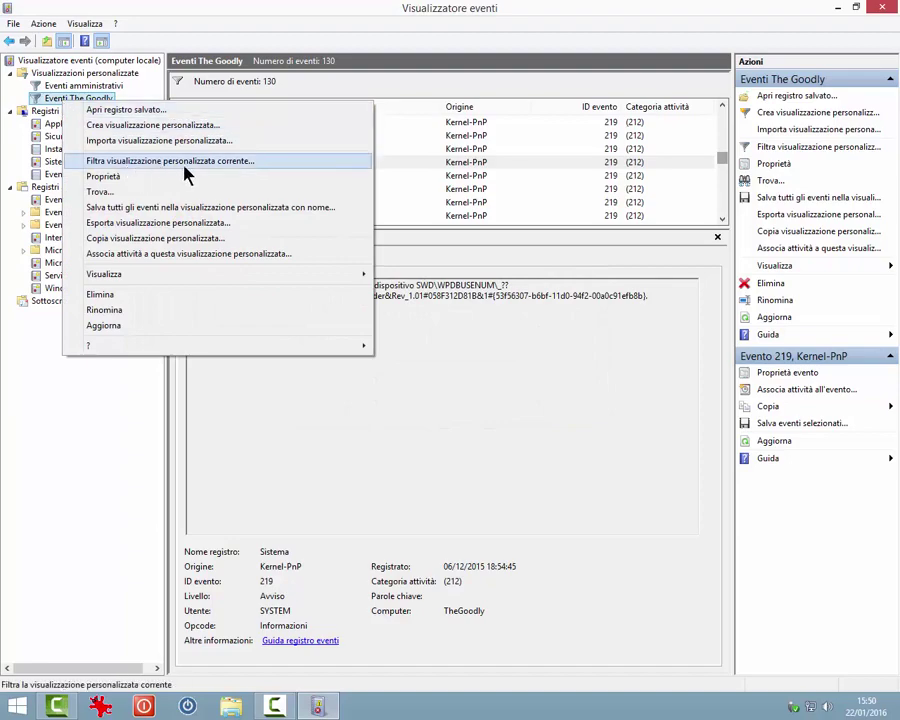
{"action": "left_click", "coordinate": [209, 172]}
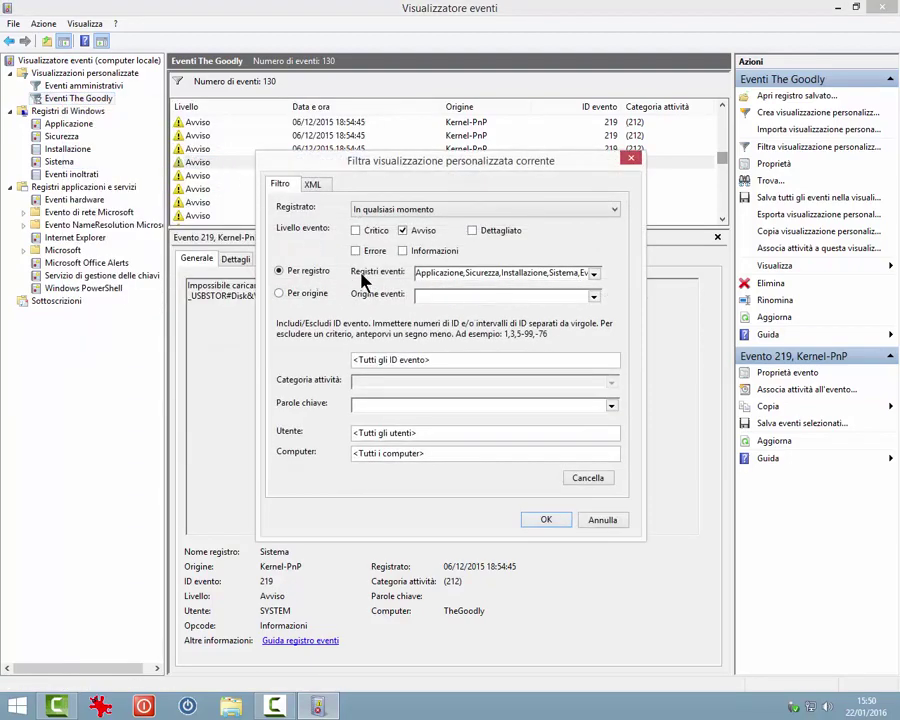
{"action": "left_click", "coordinate": [600, 528]}
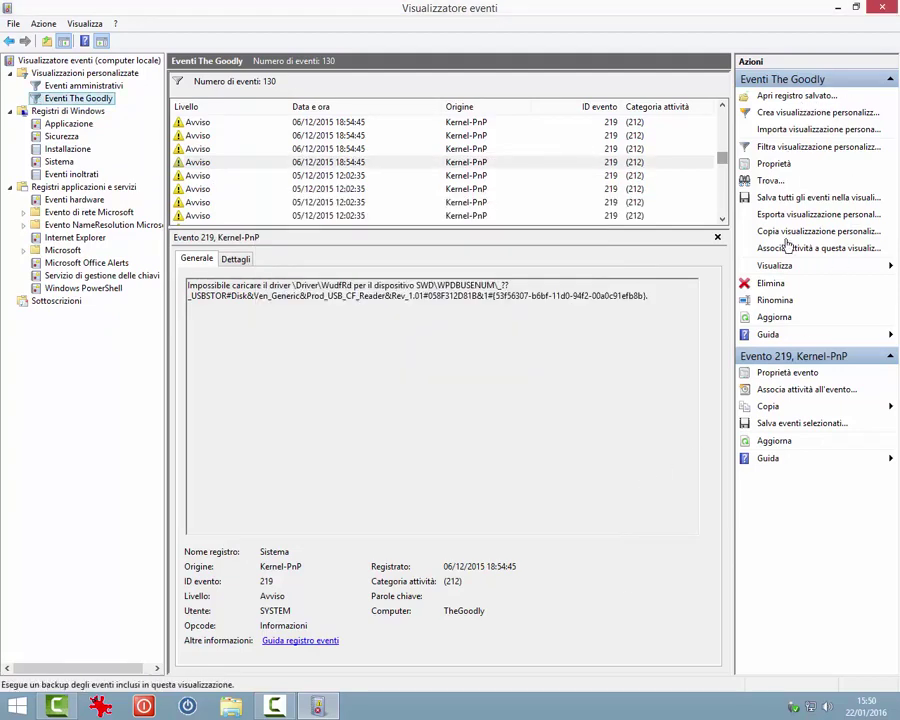
Step: Inspect two neighbouring warning events in Eventi The Goodly, and bring up the view's Trova search, closing it without searching
{"action": "left_click", "coordinate": [190, 163]}
{"action": "left_click", "coordinate": [191, 152]}
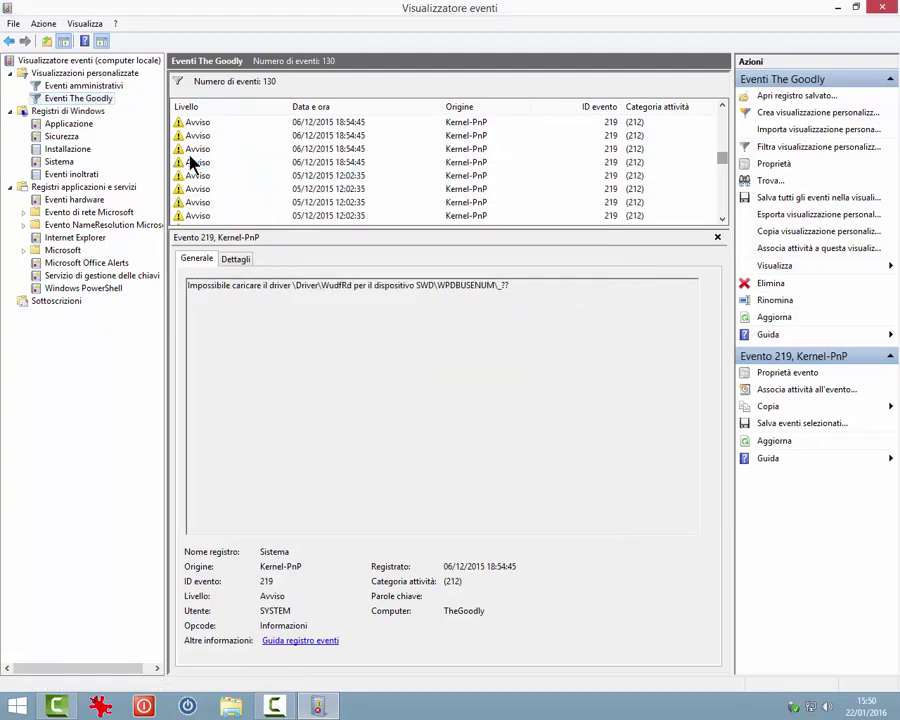
{"action": "left_click", "coordinate": [72, 98]}
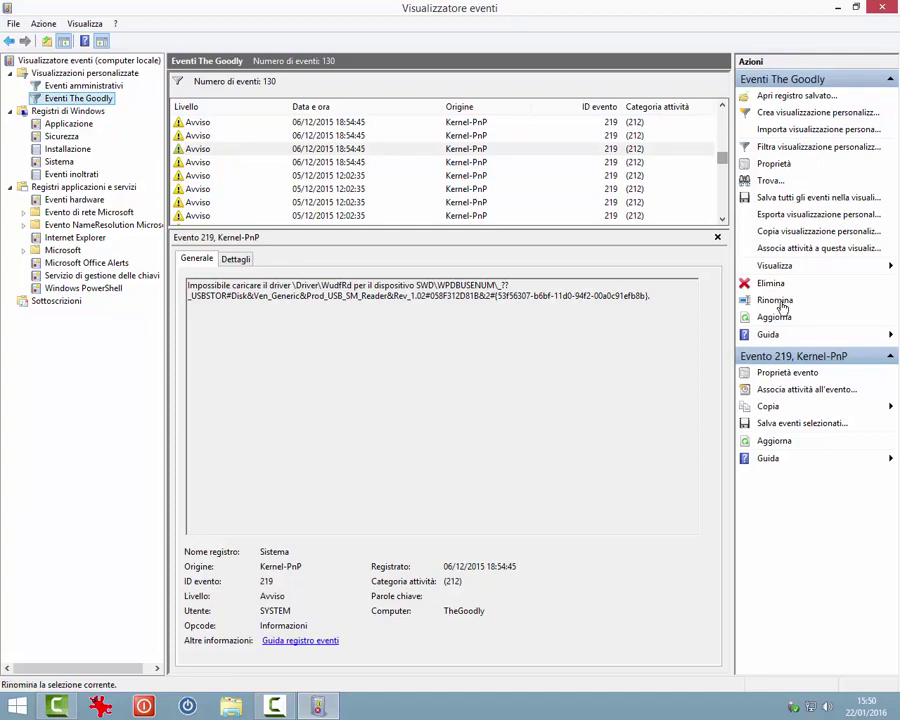
{"action": "left_click", "coordinate": [767, 182]}
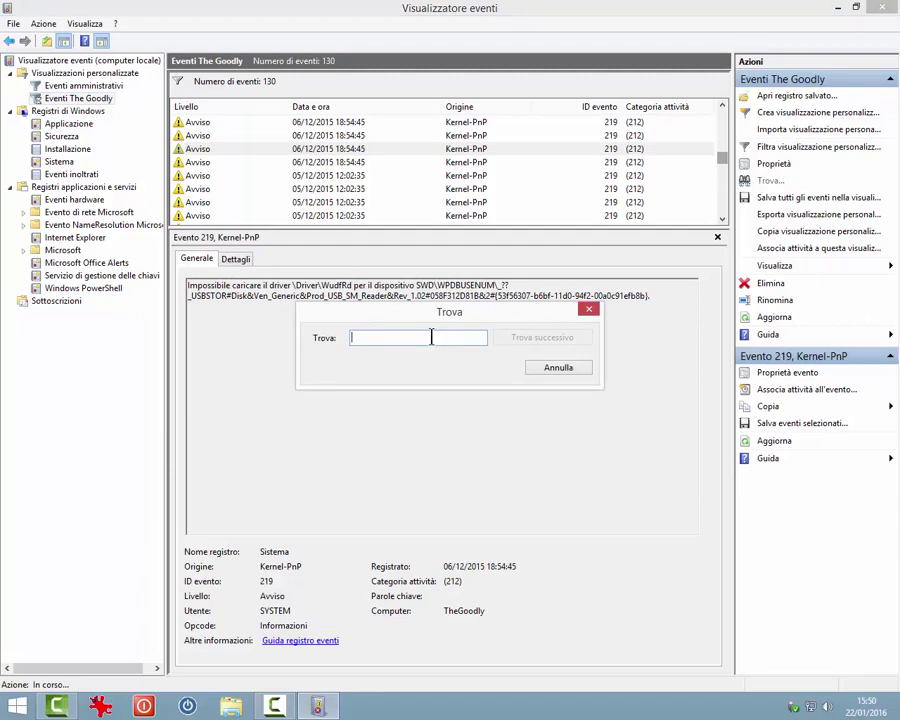
{"action": "left_click", "coordinate": [540, 368]}
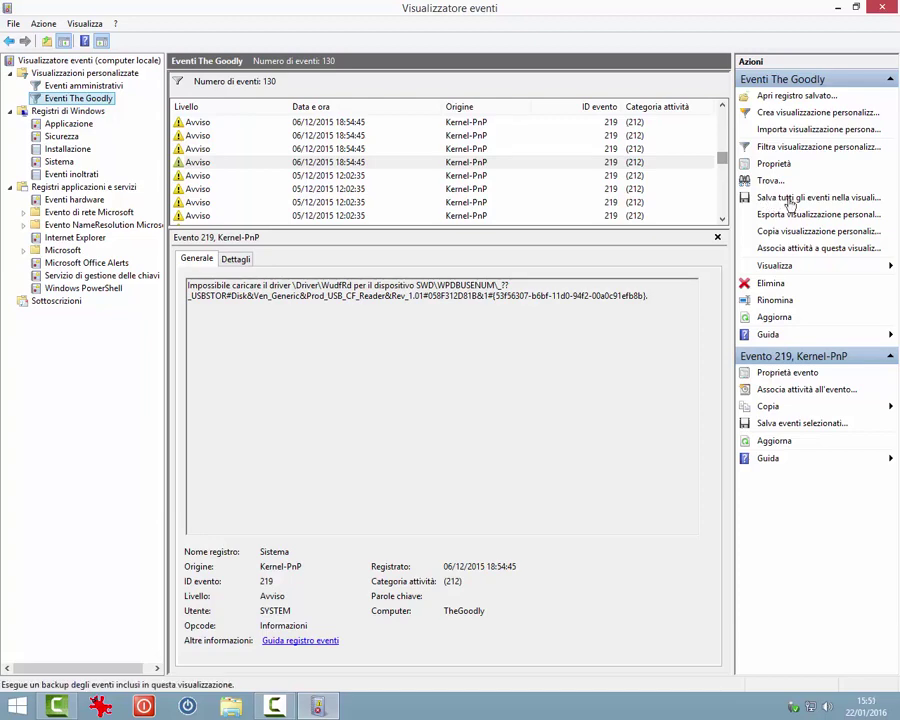
Step: Check how to save all of the view's events as .evtx and export the view as .xml, cancelling both
{"action": "left_click", "coordinate": [790, 201]}
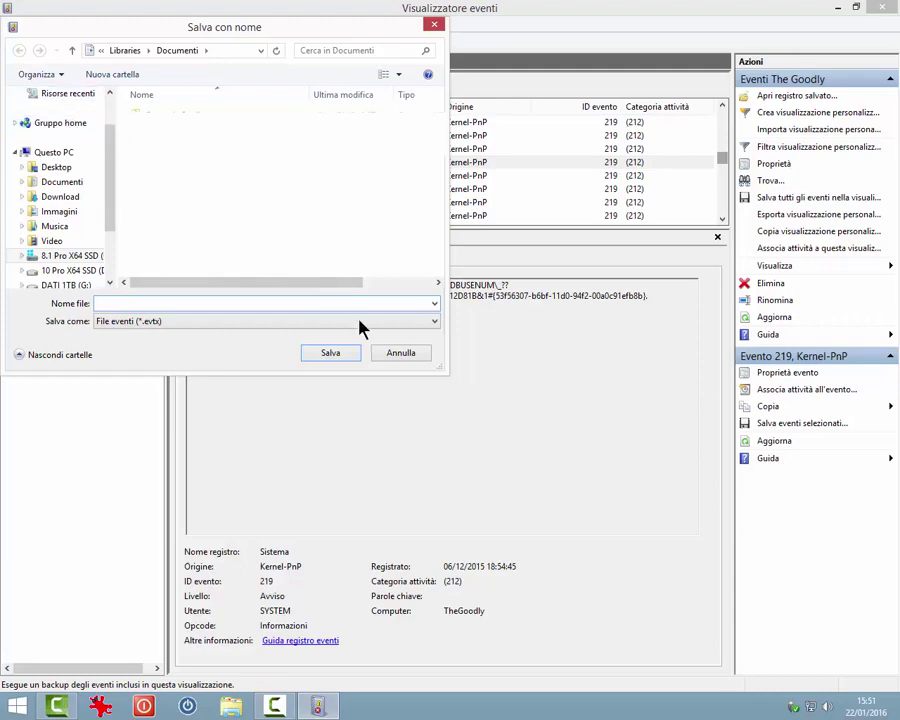
{"action": "left_click", "coordinate": [413, 361]}
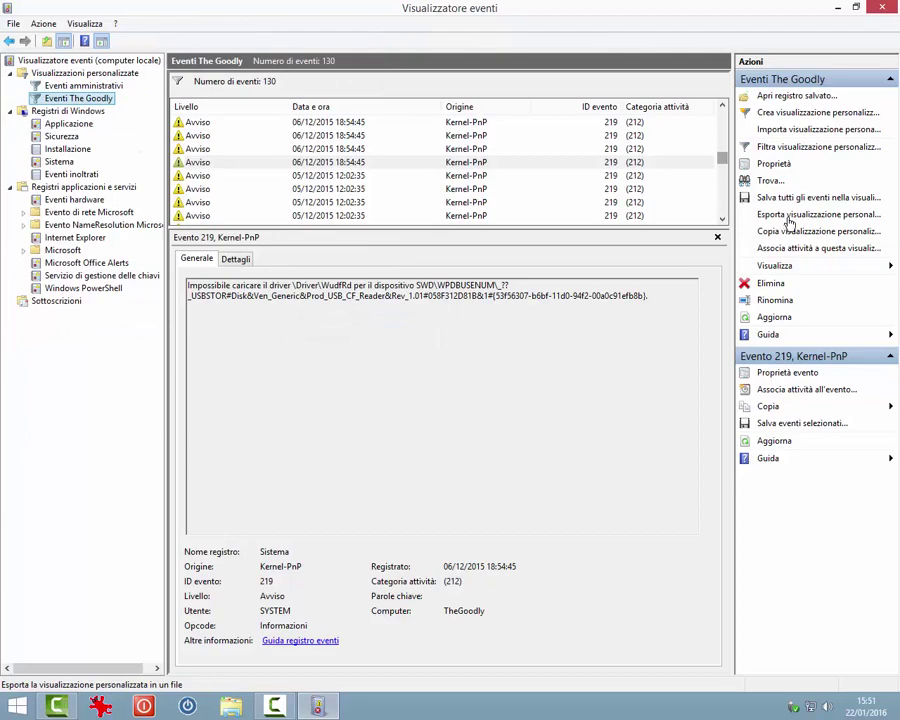
{"action": "left_click", "coordinate": [789, 219]}
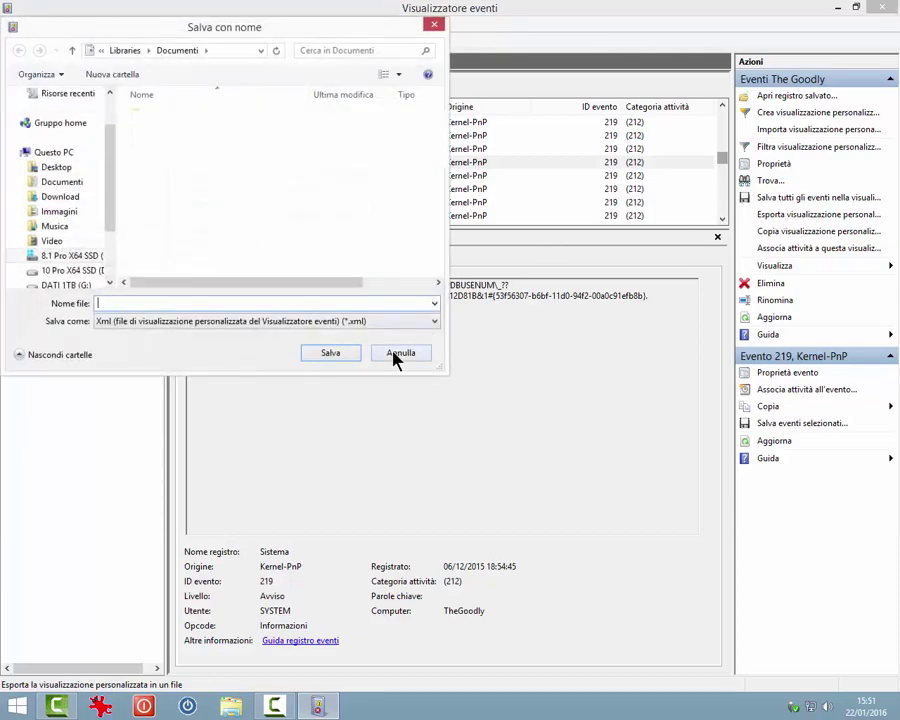
{"action": "left_click", "coordinate": [398, 353]}
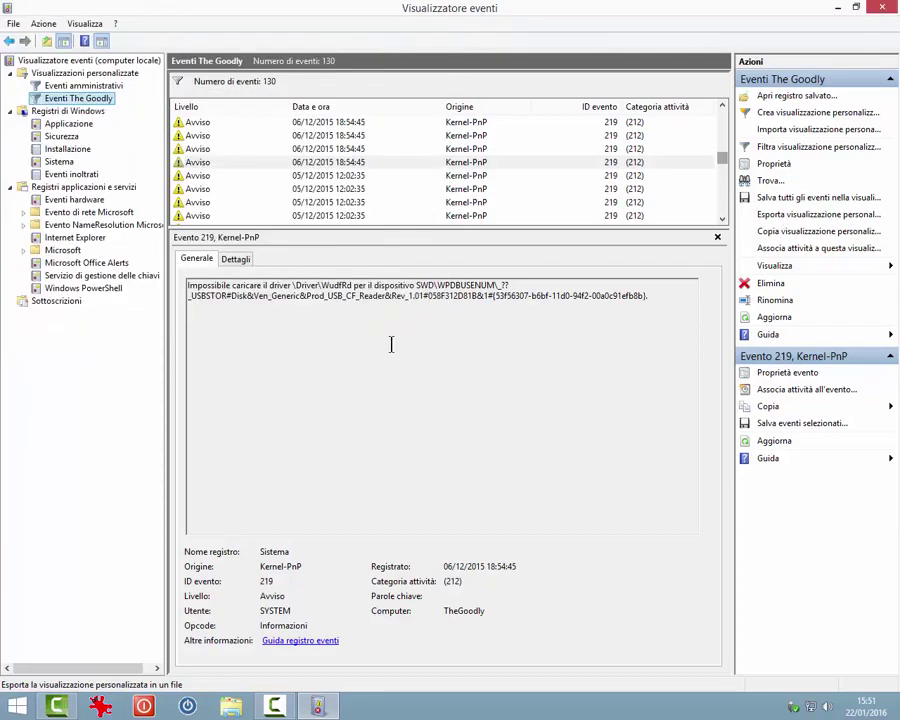
Step: Bring up the XML export of Eventi The Goodly again, look over the possible save locations, and cancel it
{"action": "right_click", "coordinate": [46, 97]}
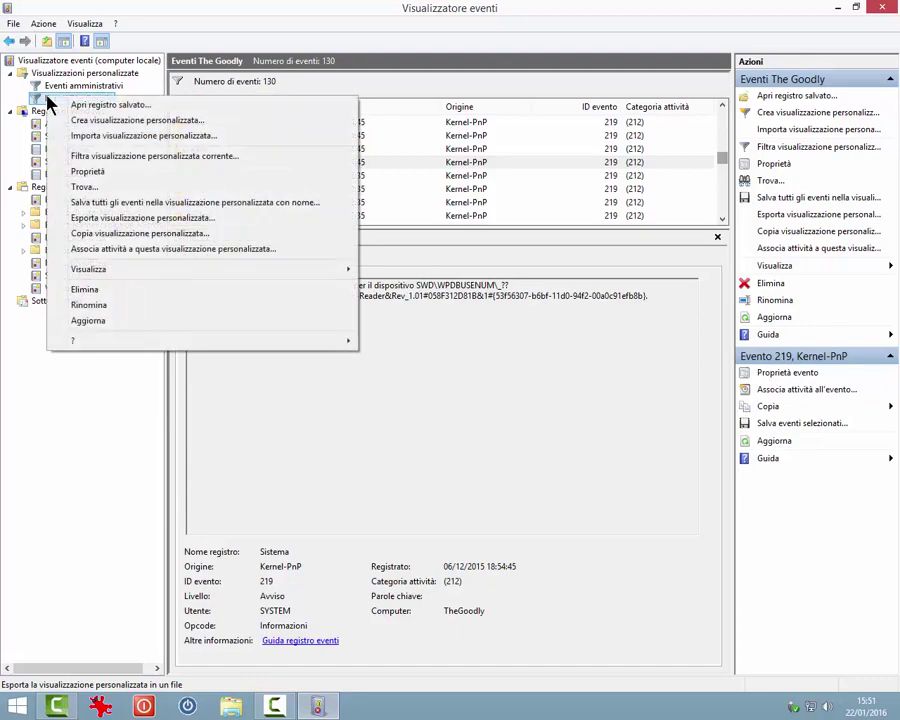
{"action": "left_click", "coordinate": [158, 220]}
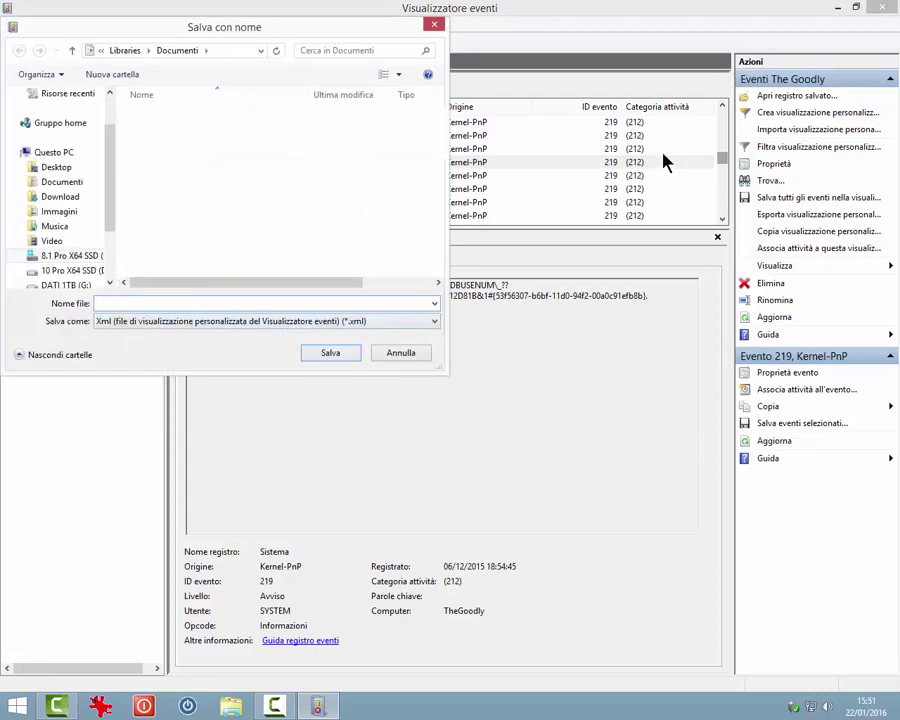
{"action": "left_click_drag", "start_coordinate": [288, 35], "coordinate": [670, 203]}
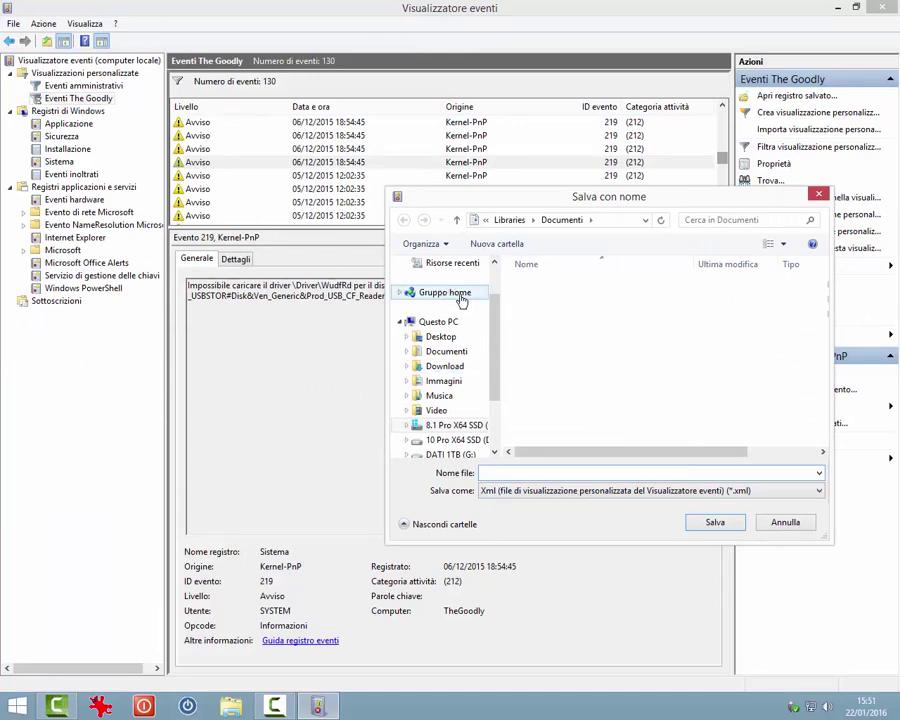
{"action": "left_click", "coordinate": [794, 530]}
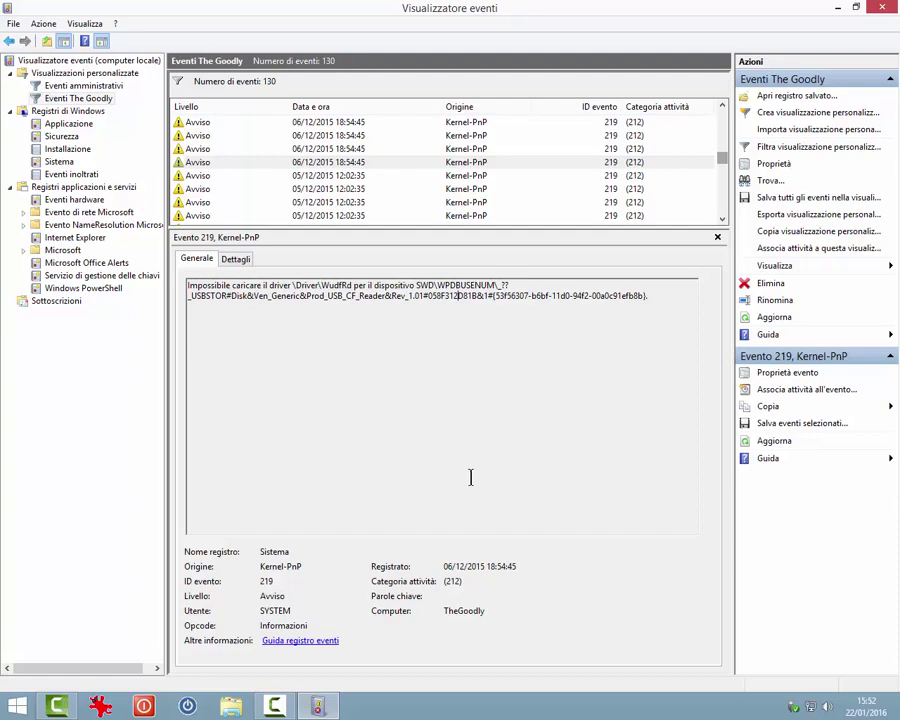
Step: Show the events of the Sistema log under Registri di Windows
{"action": "left_click", "coordinate": [47, 164]}
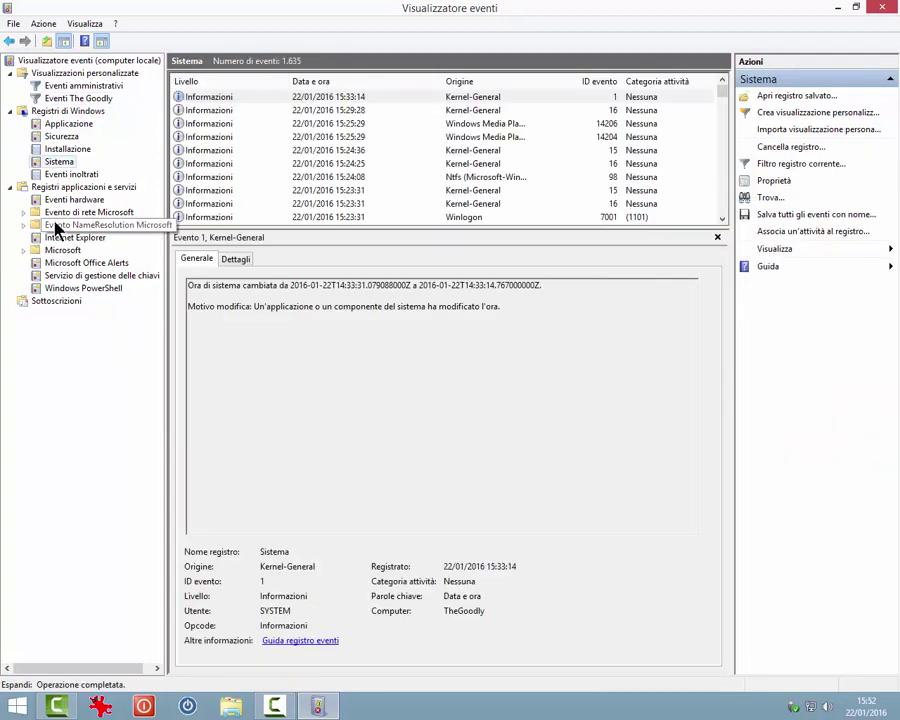